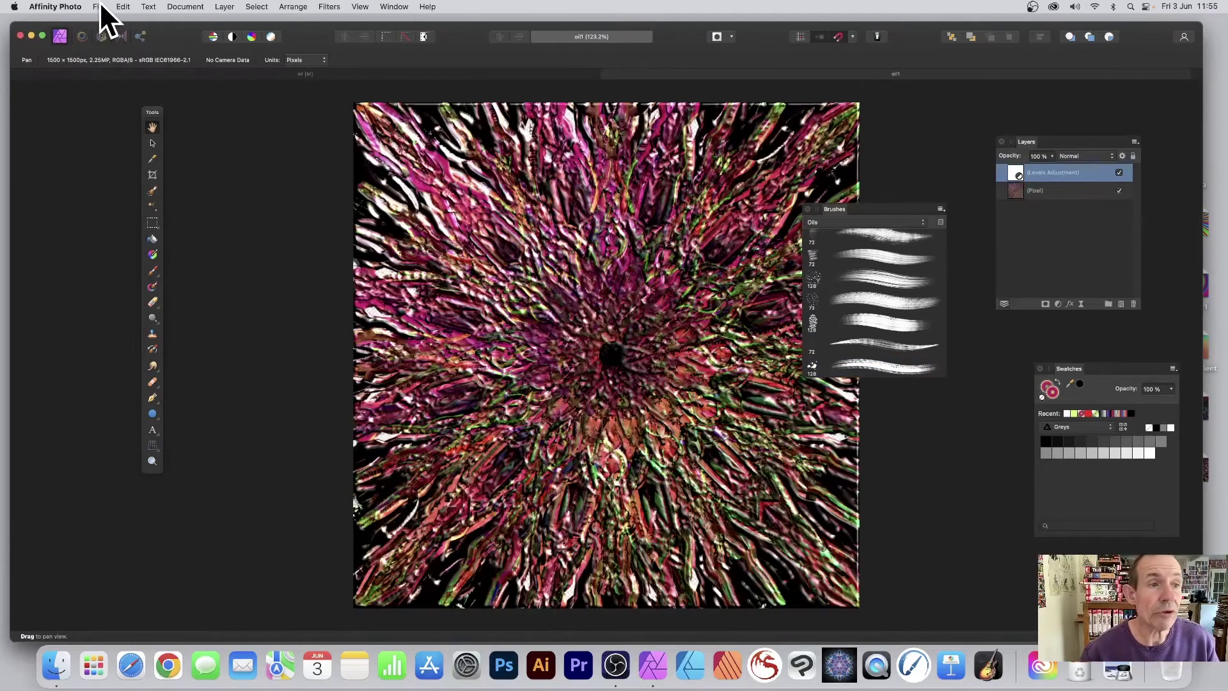
# Create a 1500 × 1500 px RGB/8 document with a transparent background and add a new pixel layer
pyautogui.click(99, 8)
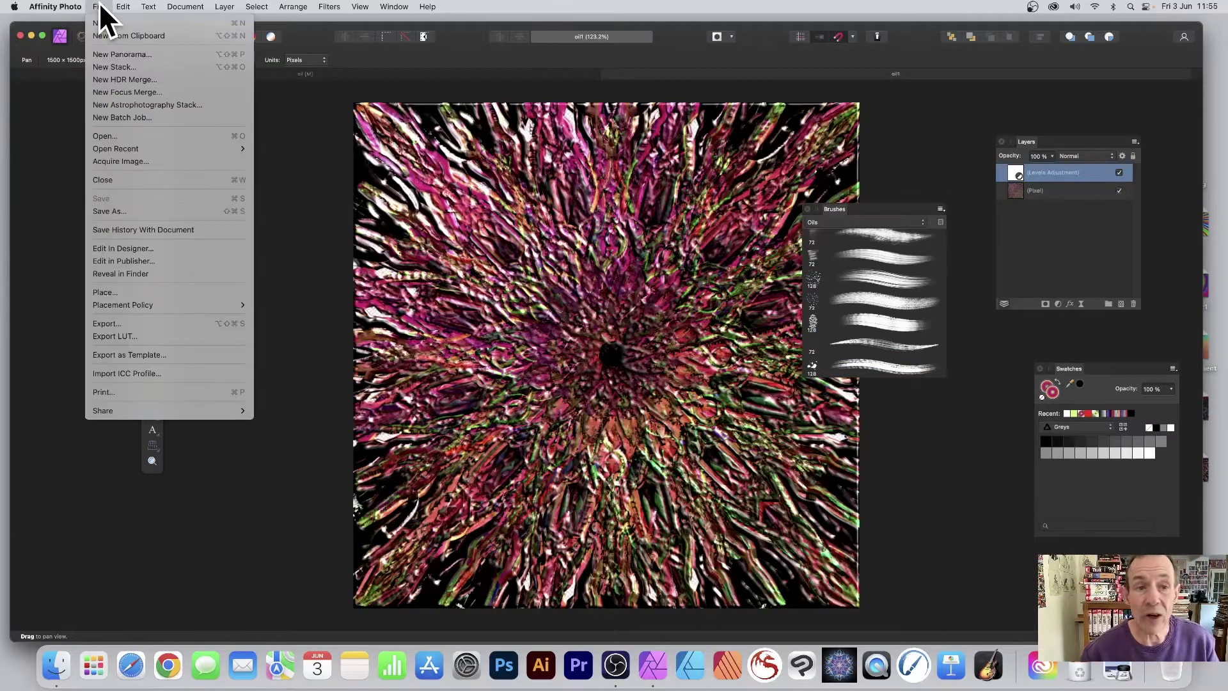
pyautogui.click(108, 22)
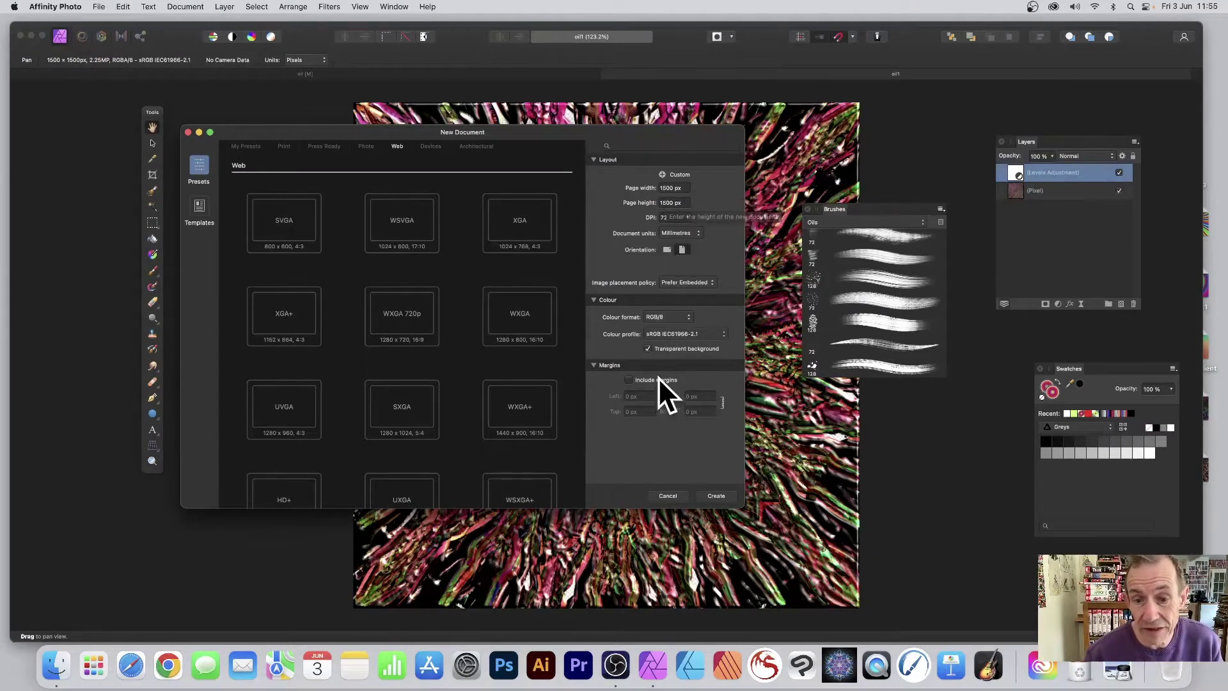
pyautogui.click(717, 496)
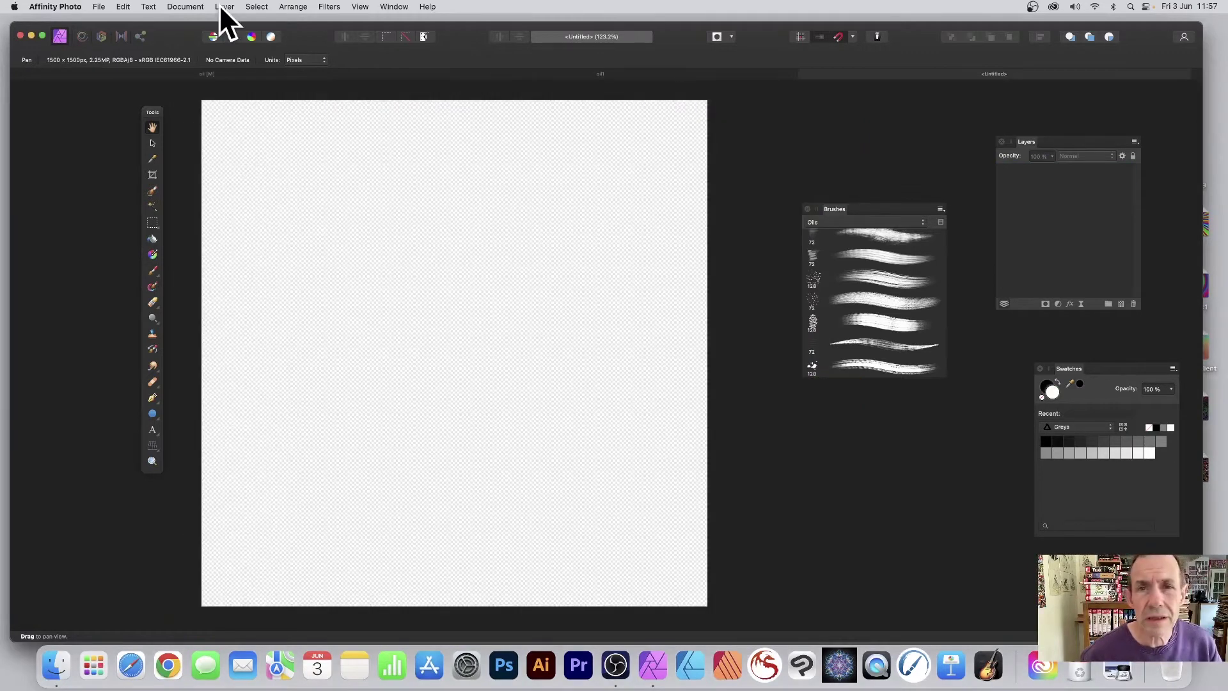
pyautogui.click(223, 7)
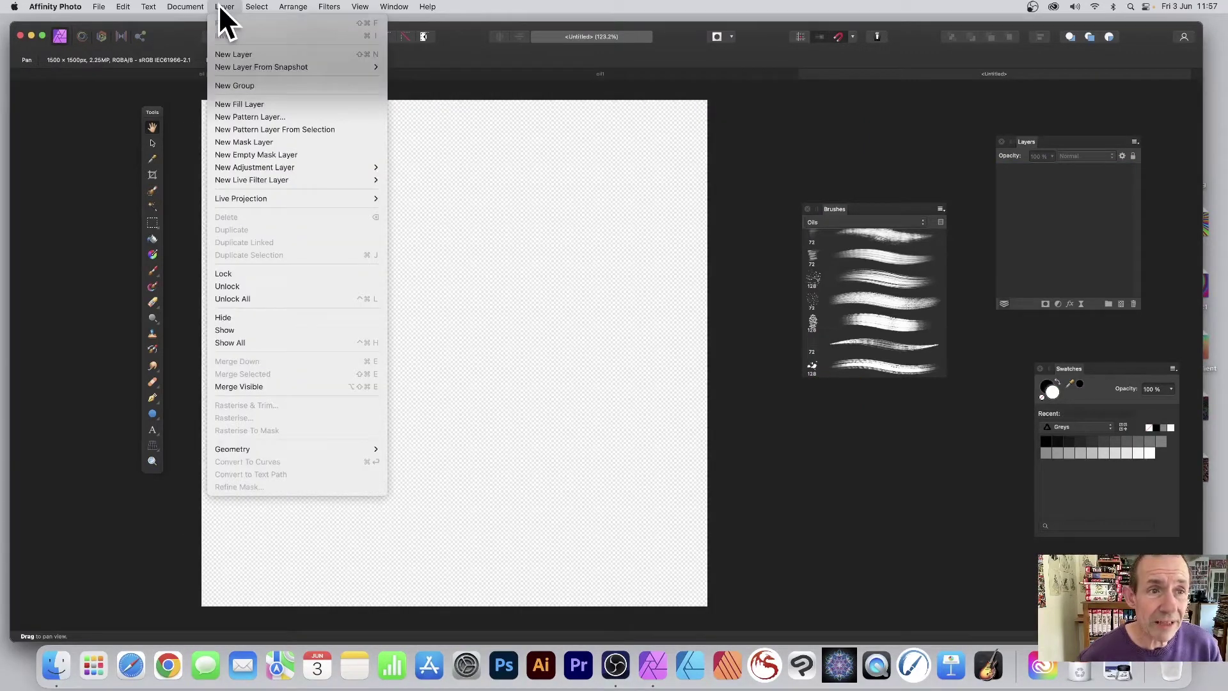
pyautogui.click(225, 54)
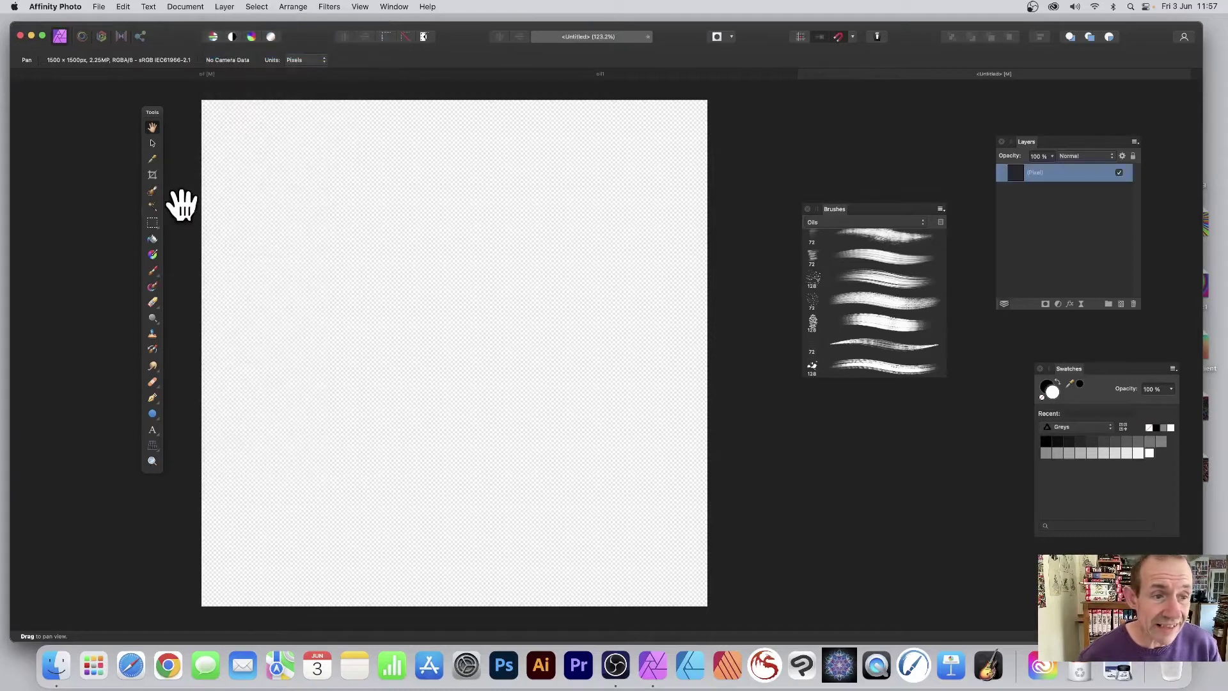
# Fill the pixel layer with a diagonal linear gradient and apply a rainbow preset from the Gradients swatches
pyautogui.click(152, 254)
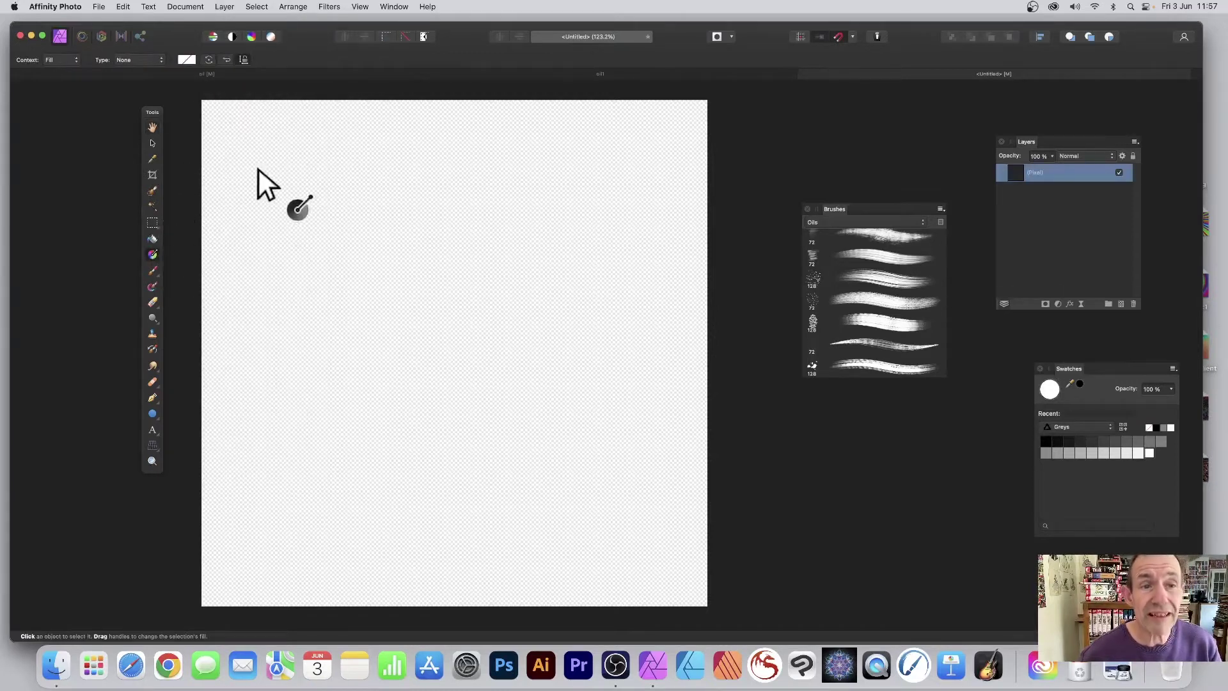
pyautogui.moveTo(245, 168); pyautogui.dragTo(634, 333)
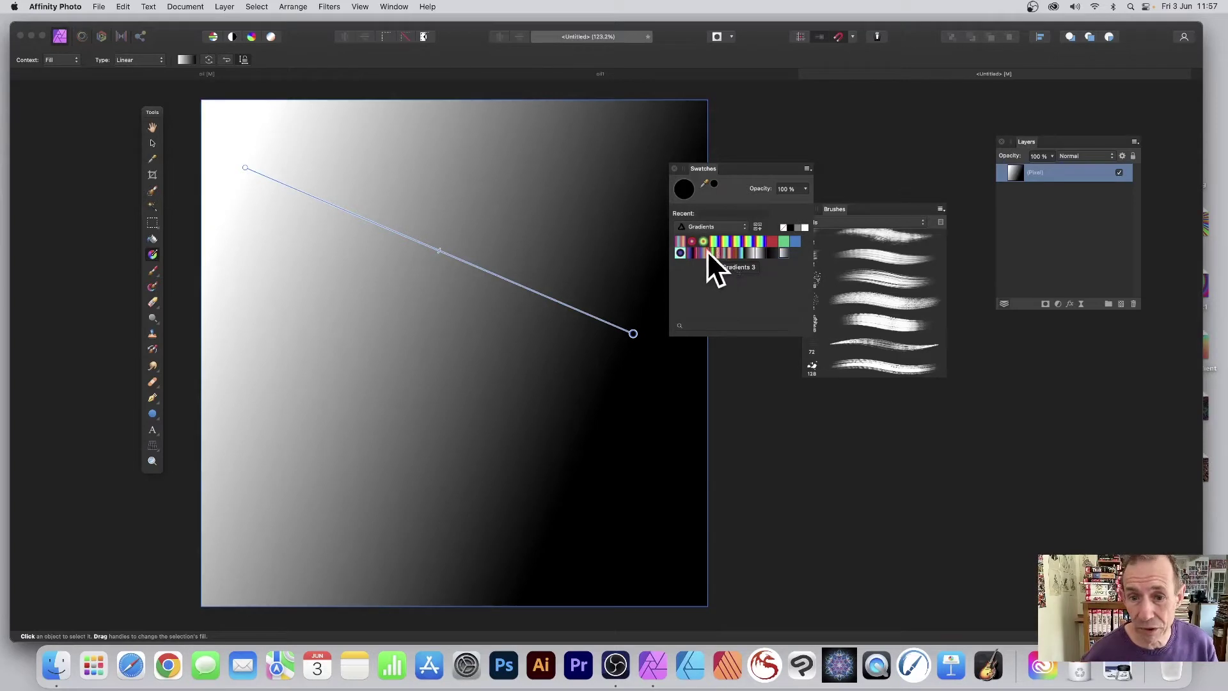
pyautogui.click(724, 242)
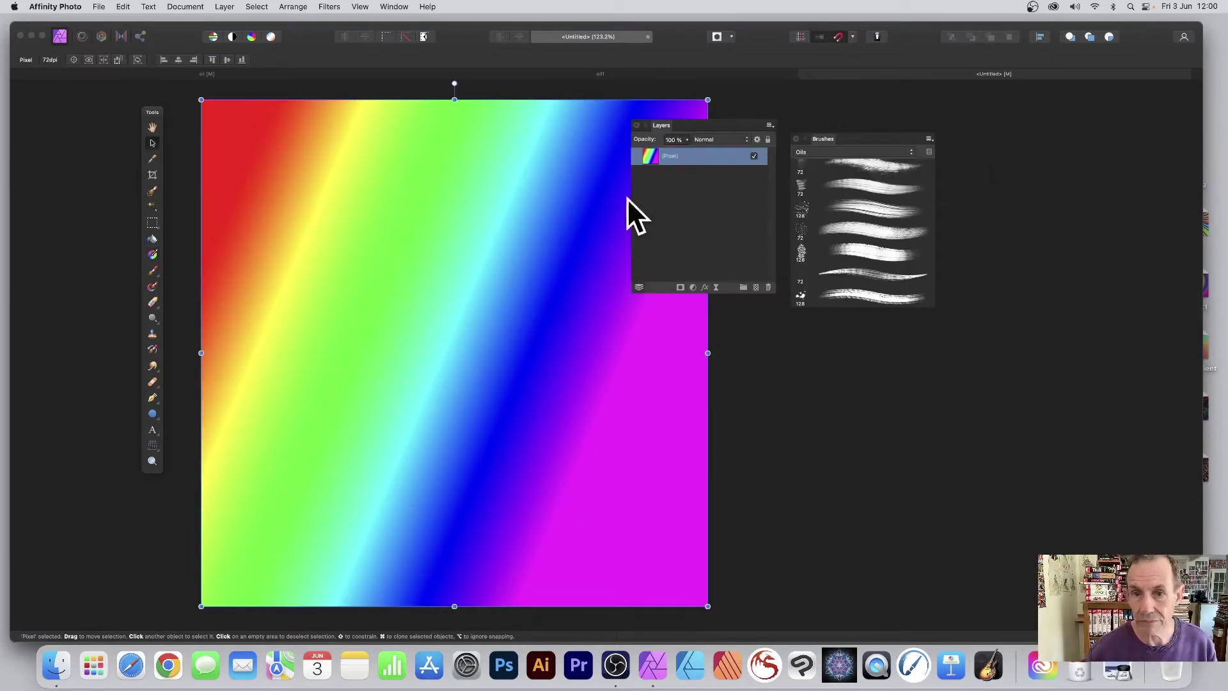
# Duplicate the rainbow gradient layer and rotate the copy 90° clockwise
pyautogui.rightClick(682, 155)
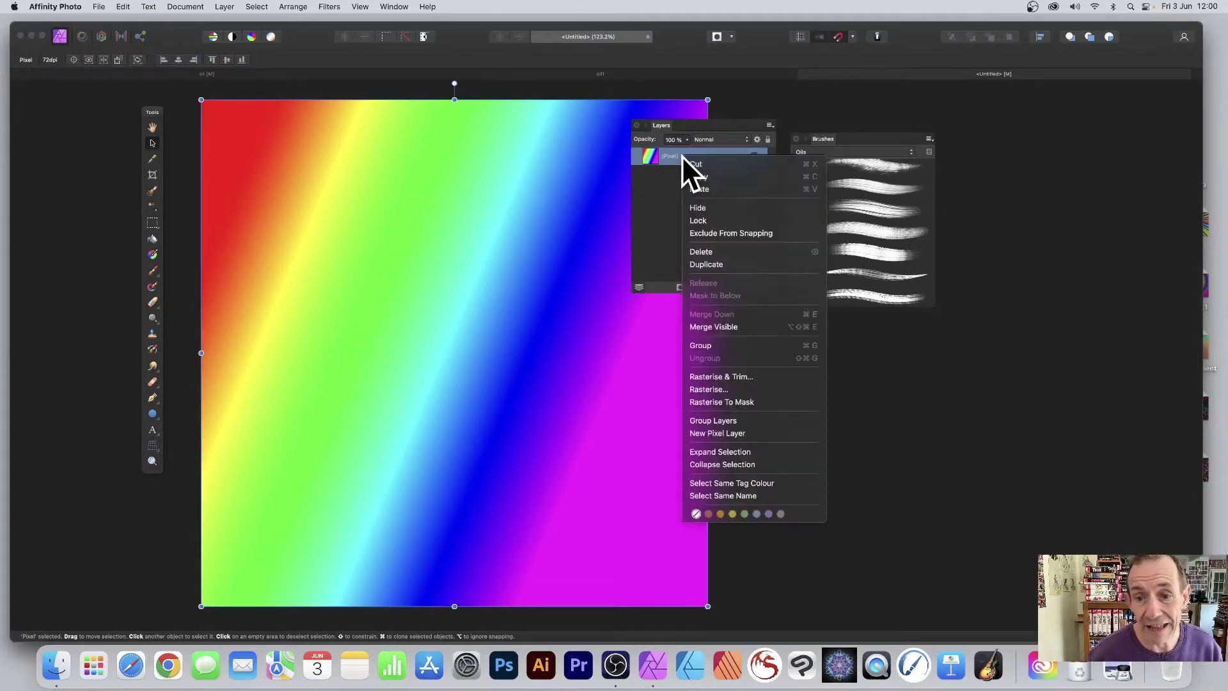
pyautogui.click(712, 263)
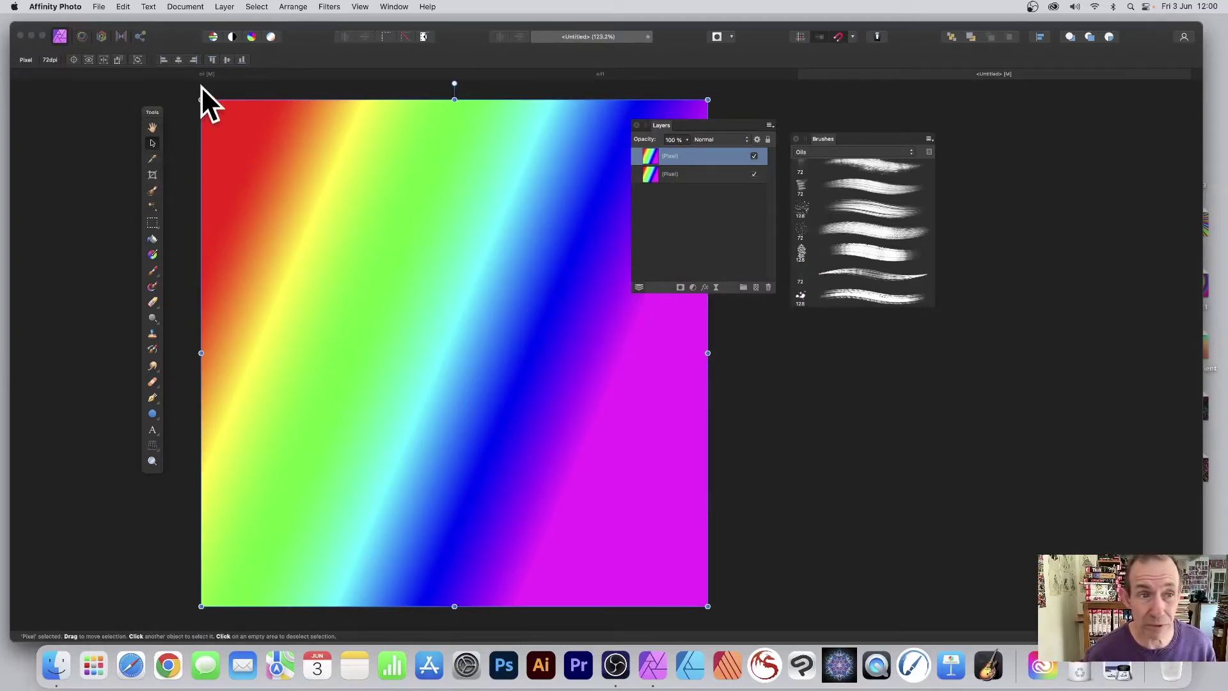
pyautogui.moveTo(201, 95); pyautogui.dragTo(614, 186)
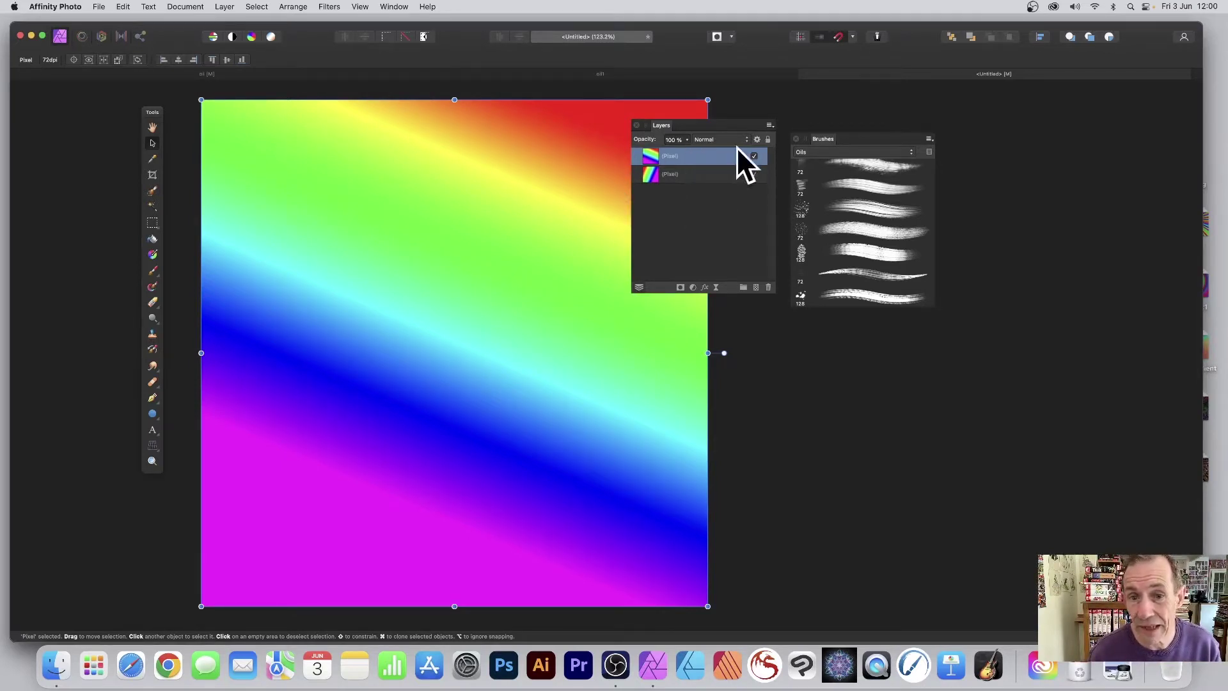
# Set the rotated copy's blend mode to Difference and merge the two gradient layers into one
pyautogui.click(719, 141)
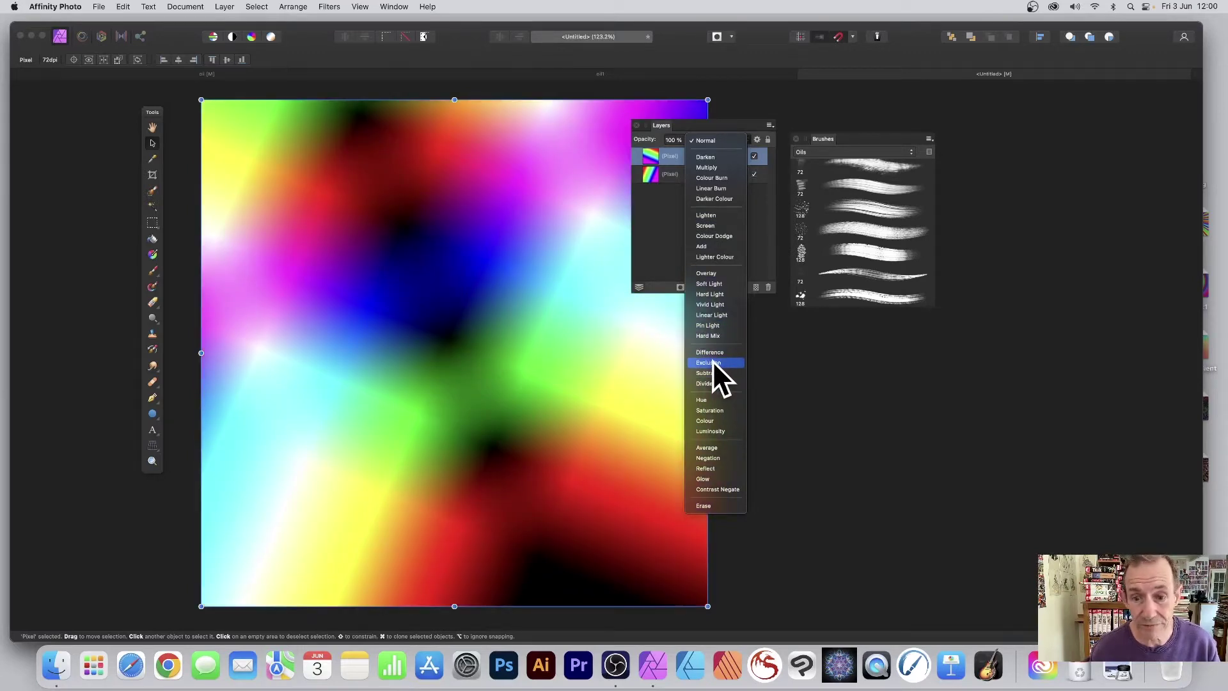
pyautogui.click(712, 353)
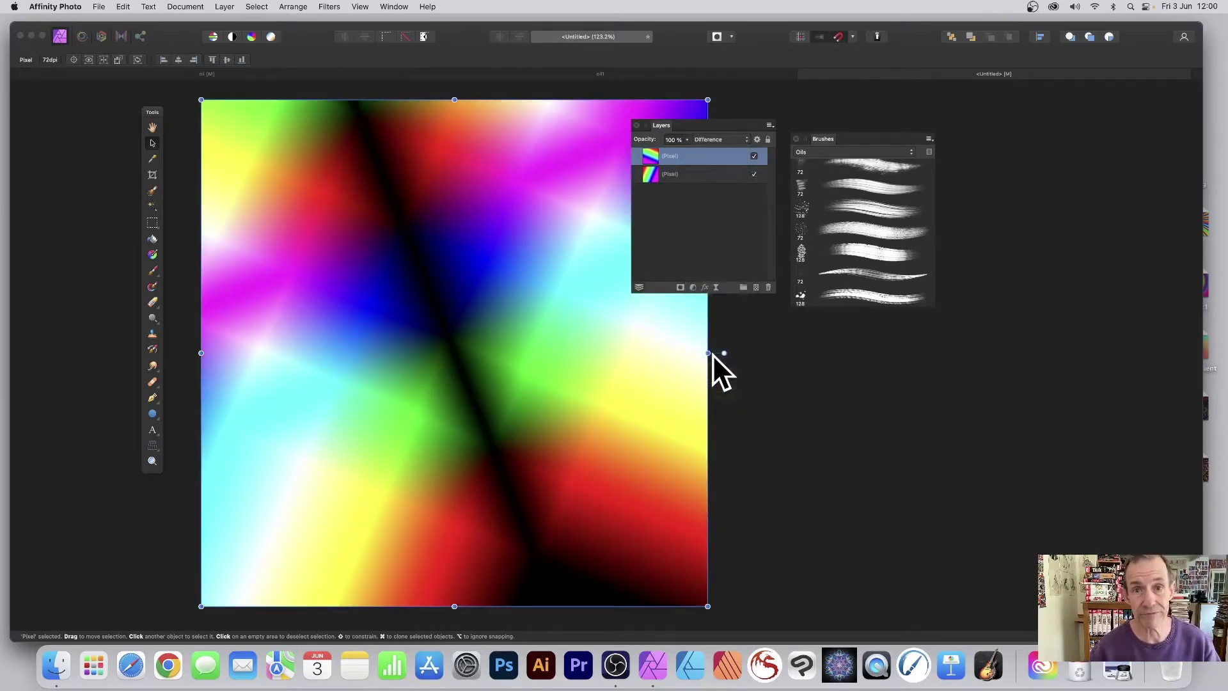
pyautogui.keyDown('shift'); pyautogui.click(677, 176); pyautogui.keyUp('shift')
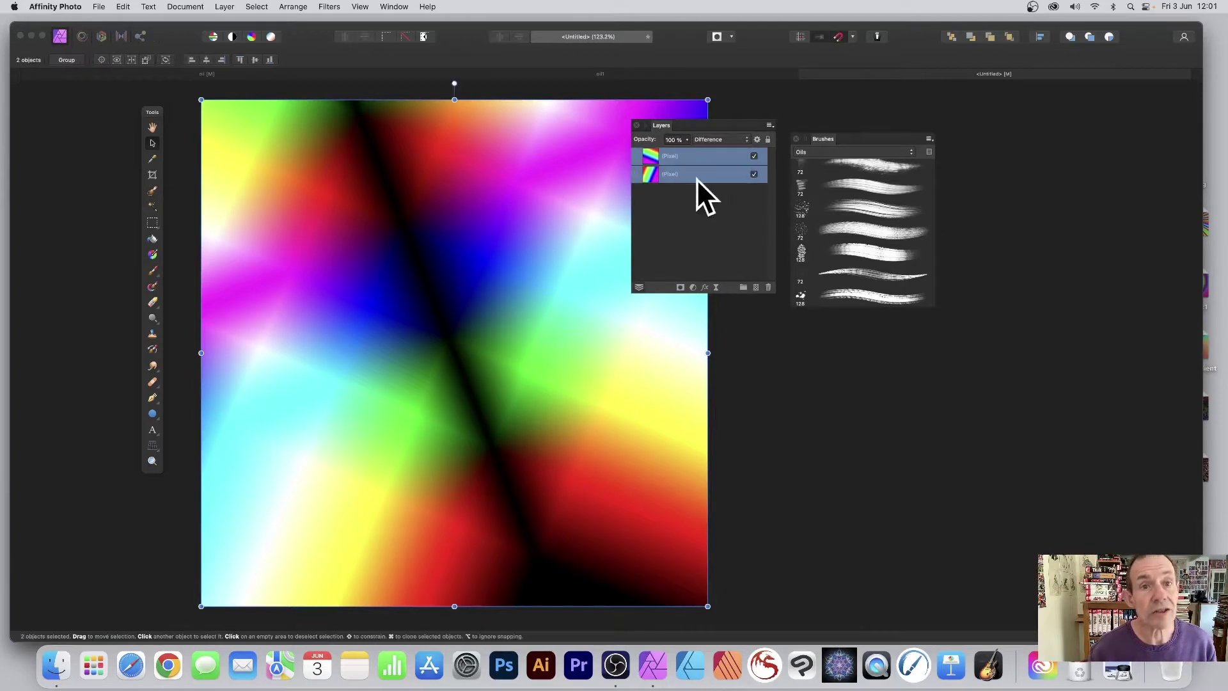
pyautogui.click(224, 7)
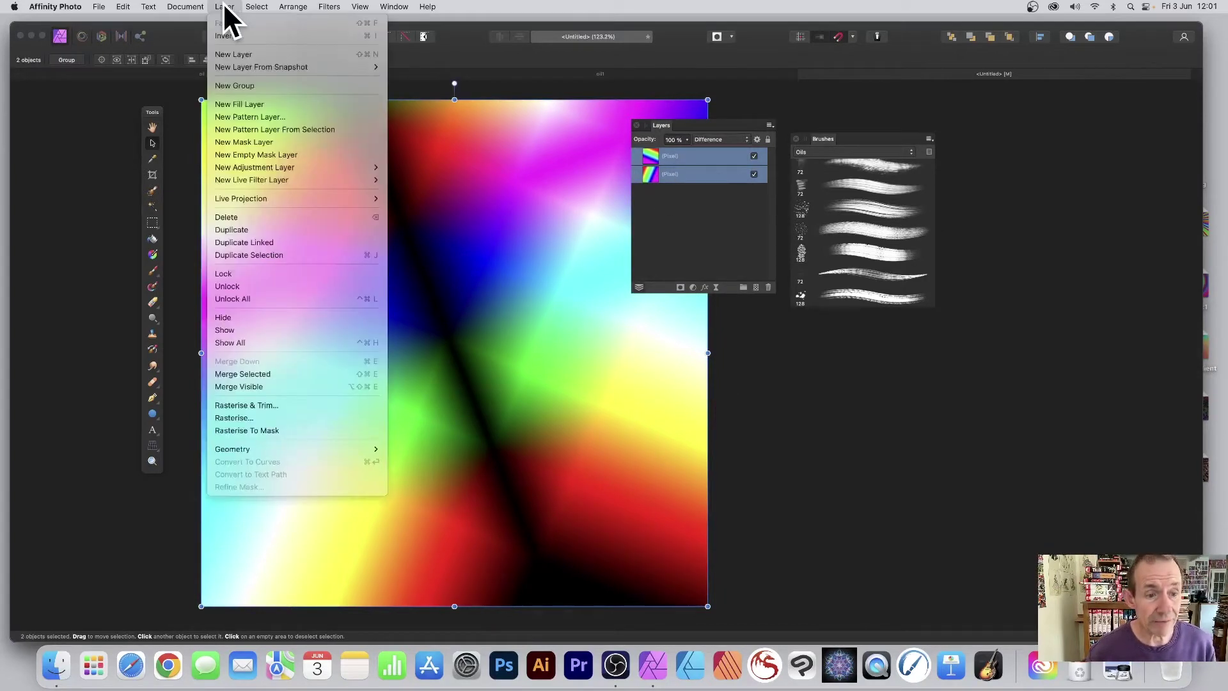
pyautogui.click(264, 374)
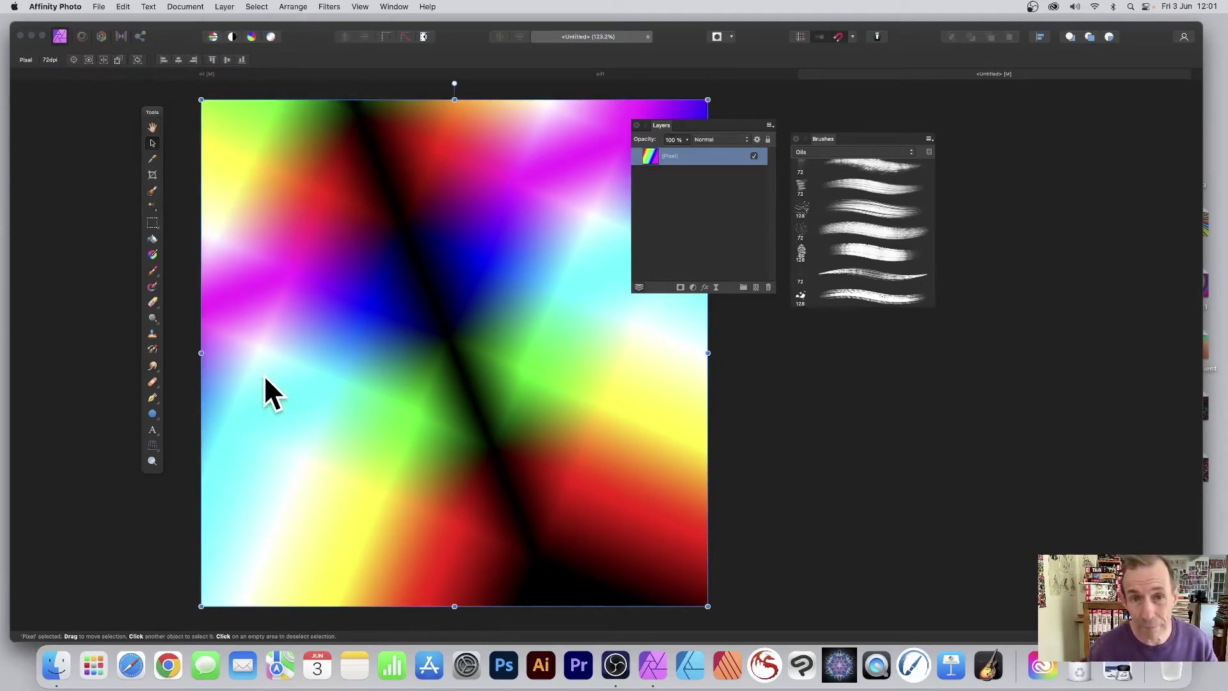
# Set up the Smudge Brush Tool with symmetry enabled at 12 axes and mirroring on
pyautogui.click(154, 367)
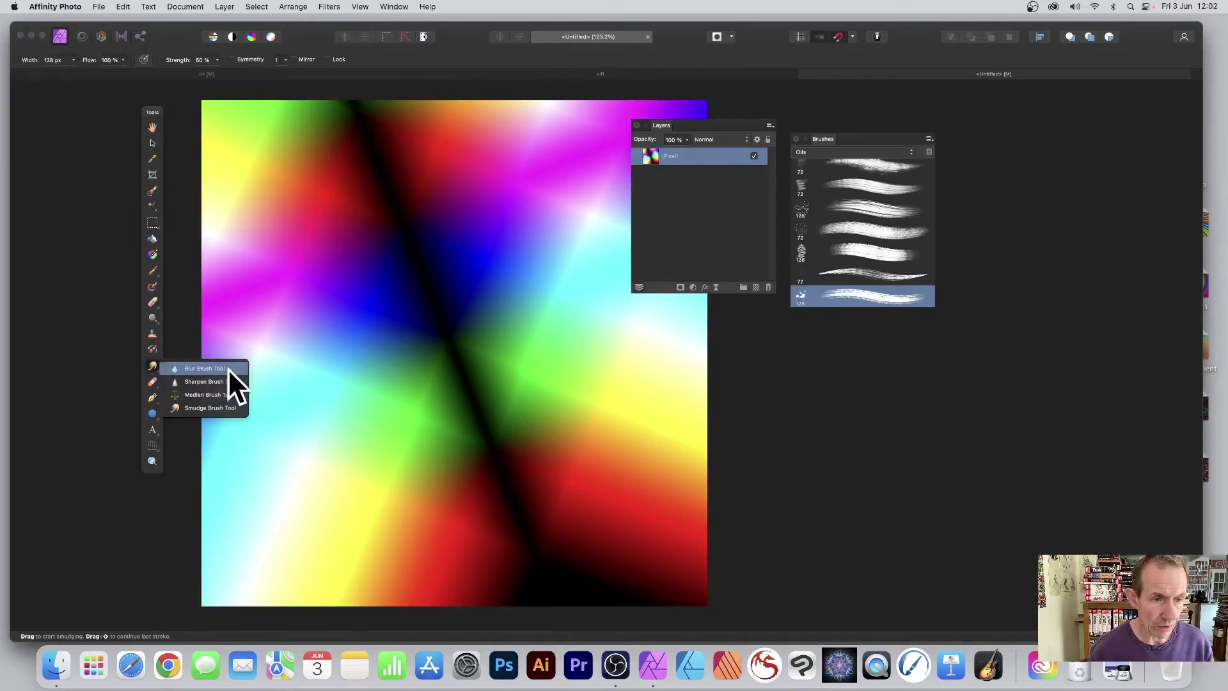
pyautogui.click(229, 406)
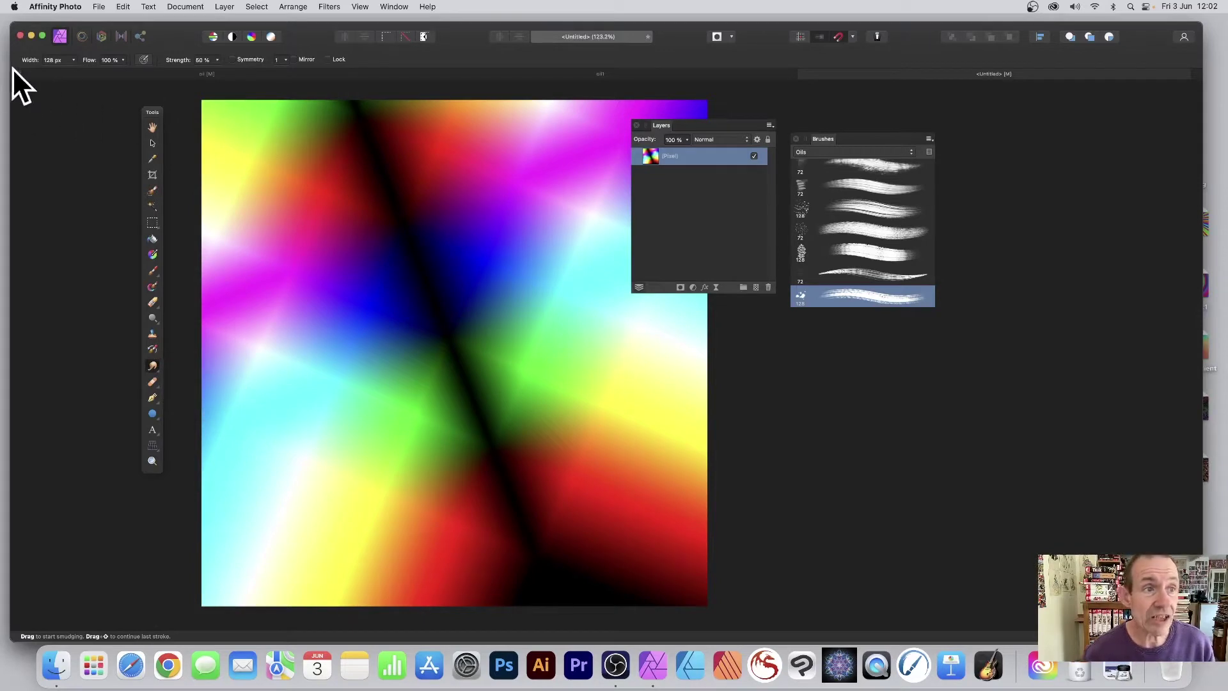
pyautogui.click(233, 59)
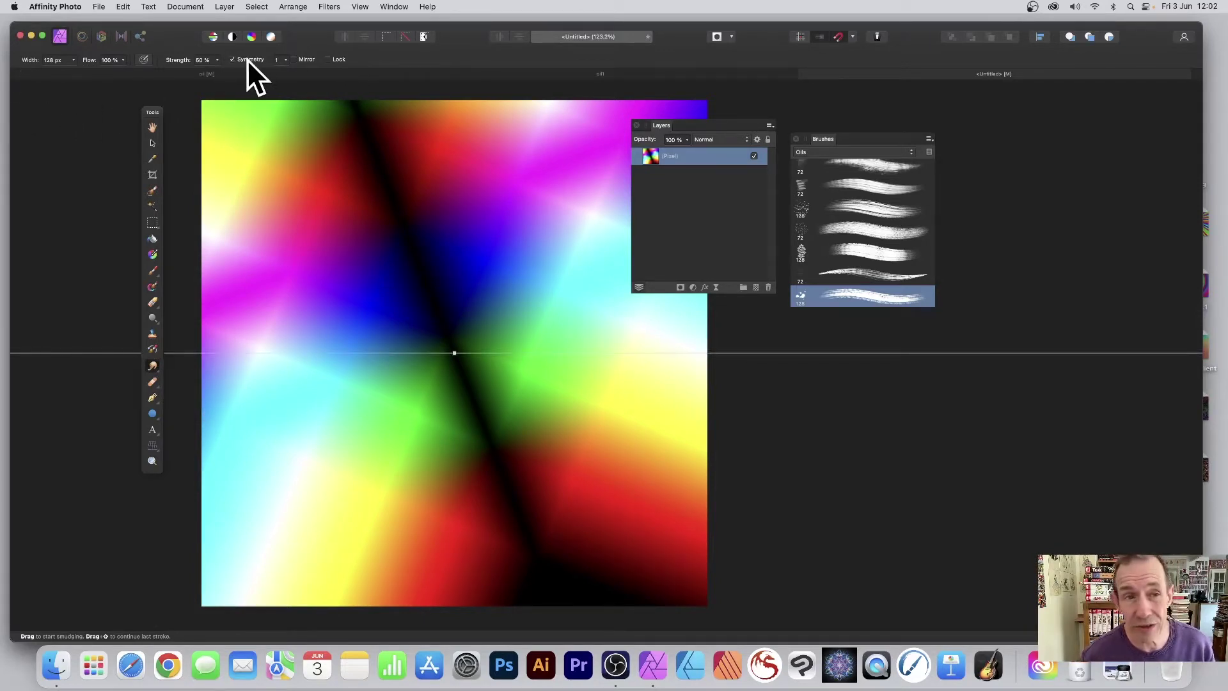
pyautogui.click(287, 60)
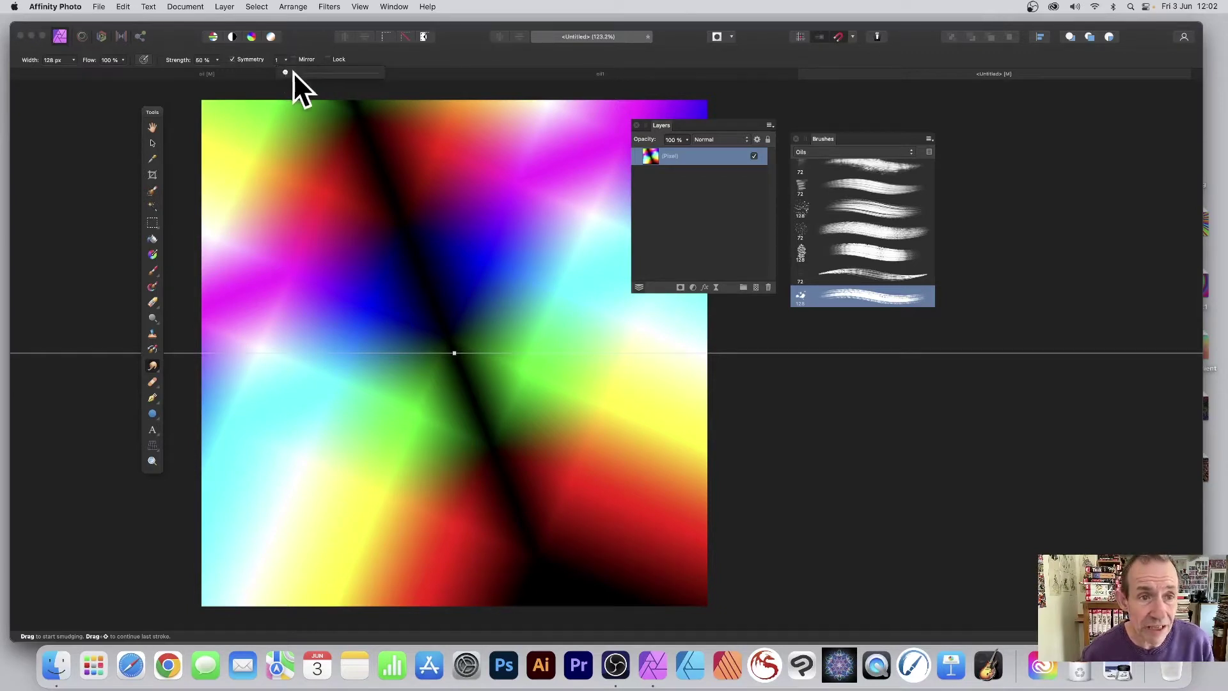
pyautogui.moveTo(293, 72); pyautogui.dragTo(348, 70)
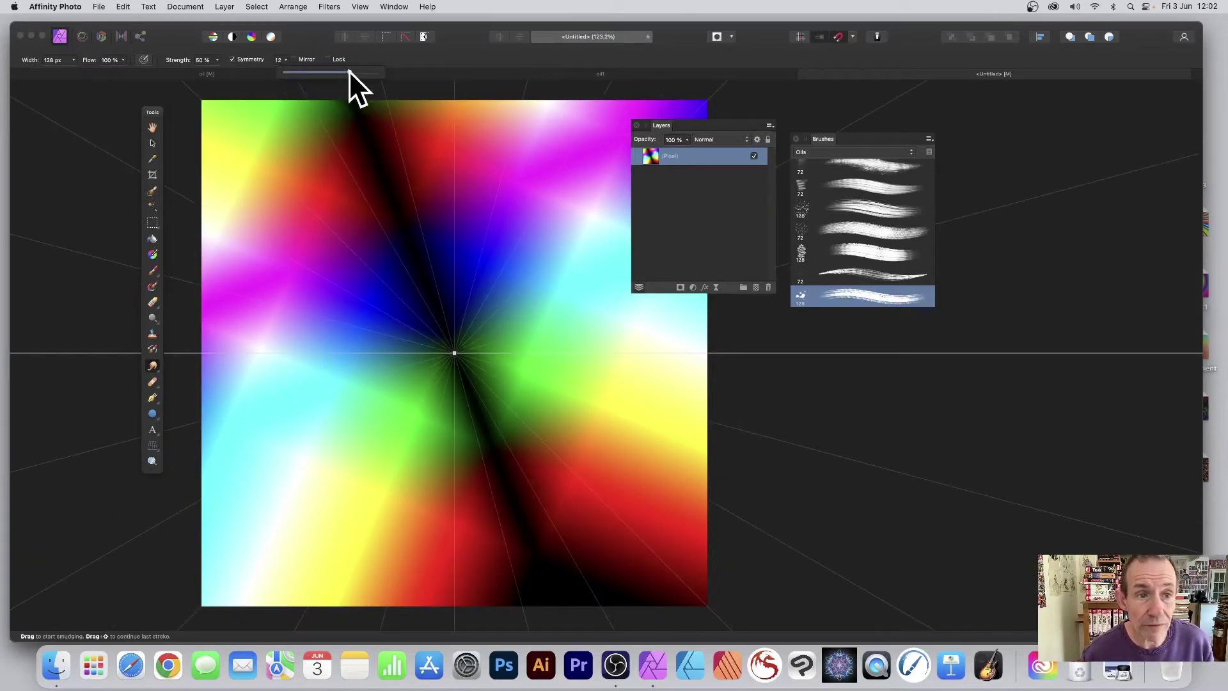
pyautogui.click(294, 58)
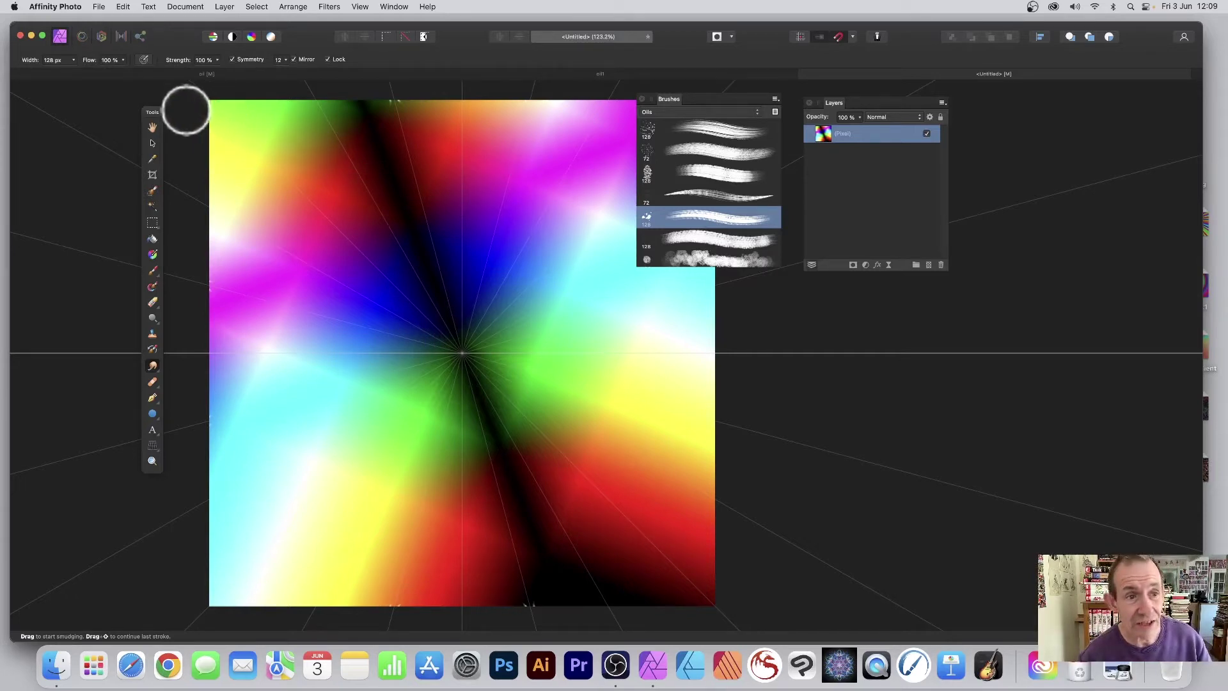
# Smudge the gradient with the 128 px Oils brush, working from the canvas edges to the centre and back over the outer areas
pyautogui.moveTo(198, 121)
pyautogui.mouseDown()
pyautogui.moveTo(253, 146)
pyautogui.moveTo(203, 129)
pyautogui.moveTo(187, 153)
pyautogui.moveTo(226, 168)
pyautogui.moveTo(205, 194)
pyautogui.moveTo(191, 185)
pyautogui.moveTo(263, 208)
pyautogui.mouseUp()
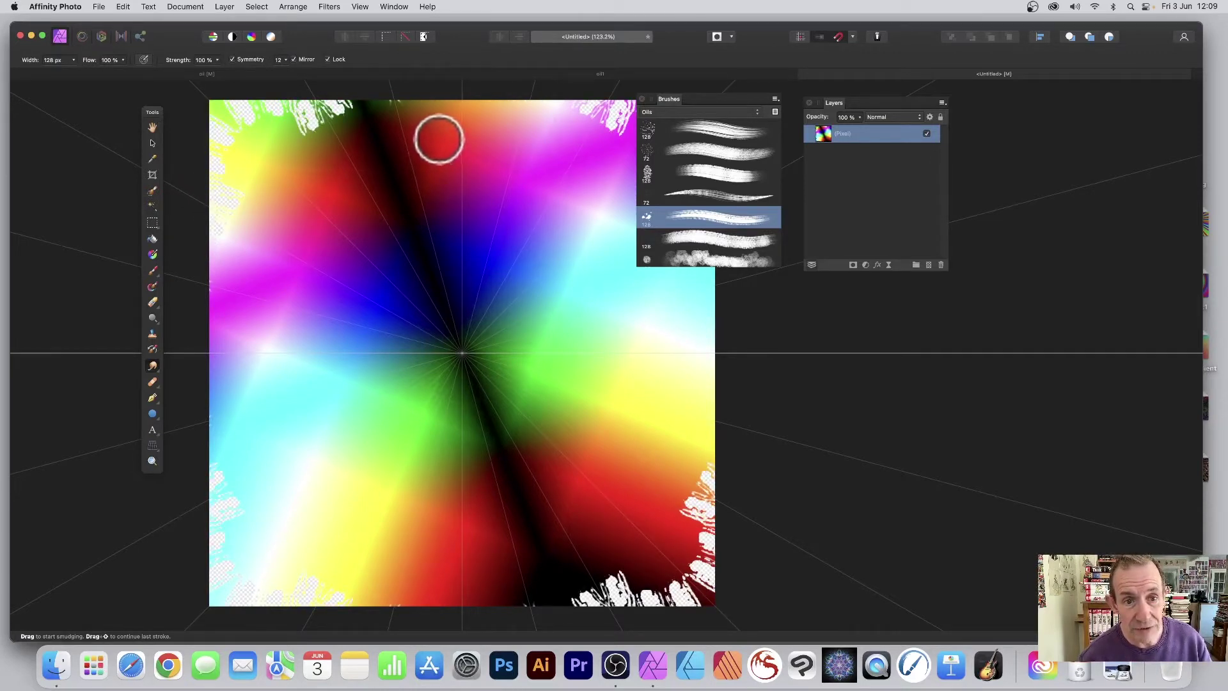
pyautogui.moveTo(439, 139)
pyautogui.mouseDown()
pyautogui.moveTo(460, 166)
pyautogui.moveTo(437, 160)
pyautogui.moveTo(451, 193)
pyautogui.moveTo(438, 179)
pyautogui.moveTo(441, 193)
pyautogui.moveTo(485, 217)
pyautogui.mouseUp()
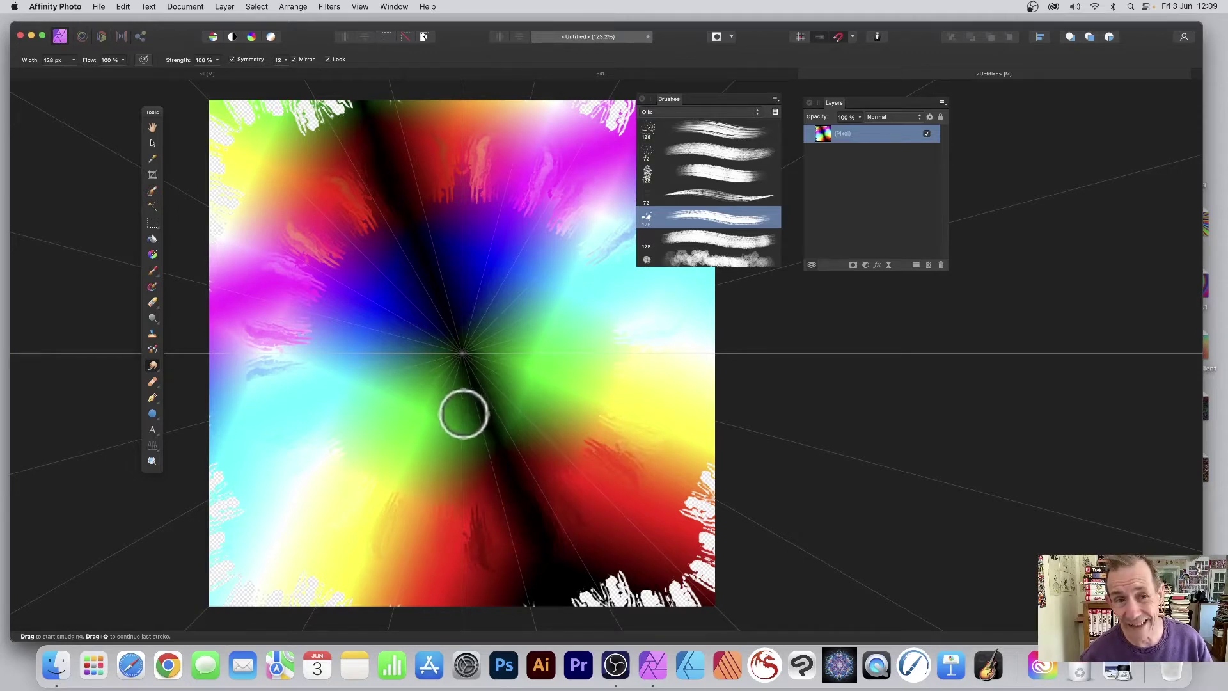
pyautogui.moveTo(335, 160)
pyautogui.mouseDown()
pyautogui.moveTo(420, 265)
pyautogui.moveTo(355, 184)
pyautogui.moveTo(373, 255)
pyautogui.moveTo(396, 260)
pyautogui.moveTo(397, 278)
pyautogui.moveTo(304, 160)
pyautogui.moveTo(343, 192)
pyautogui.mouseUp()
pyautogui.moveTo(378, 234)
pyautogui.mouseDown()
pyautogui.moveTo(340, 203)
pyautogui.moveTo(360, 217)
pyautogui.moveTo(343, 199)
pyautogui.moveTo(342, 168)
pyautogui.moveTo(347, 180)
pyautogui.moveTo(248, 89)
pyautogui.moveTo(350, 179)
pyautogui.moveTo(282, 98)
pyautogui.moveTo(266, 96)
pyautogui.moveTo(296, 133)
pyautogui.moveTo(279, 154)
pyautogui.moveTo(263, 143)
pyautogui.moveTo(371, 200)
pyautogui.moveTo(311, 174)
pyautogui.moveTo(329, 167)
pyautogui.moveTo(378, 208)
pyautogui.moveTo(329, 205)
pyautogui.moveTo(353, 236)
pyautogui.moveTo(329, 168)
pyautogui.moveTo(316, 194)
pyautogui.moveTo(395, 206)
pyautogui.moveTo(379, 215)
pyautogui.moveTo(415, 254)
pyautogui.moveTo(391, 250)
pyautogui.moveTo(432, 270)
pyautogui.moveTo(381, 249)
pyautogui.moveTo(429, 270)
pyautogui.moveTo(385, 241)
pyautogui.moveTo(299, 101)
pyautogui.moveTo(389, 112)
pyautogui.moveTo(376, 142)
pyautogui.moveTo(441, 215)
pyautogui.moveTo(413, 259)
pyautogui.moveTo(354, 211)
pyautogui.moveTo(409, 256)
pyautogui.mouseUp()
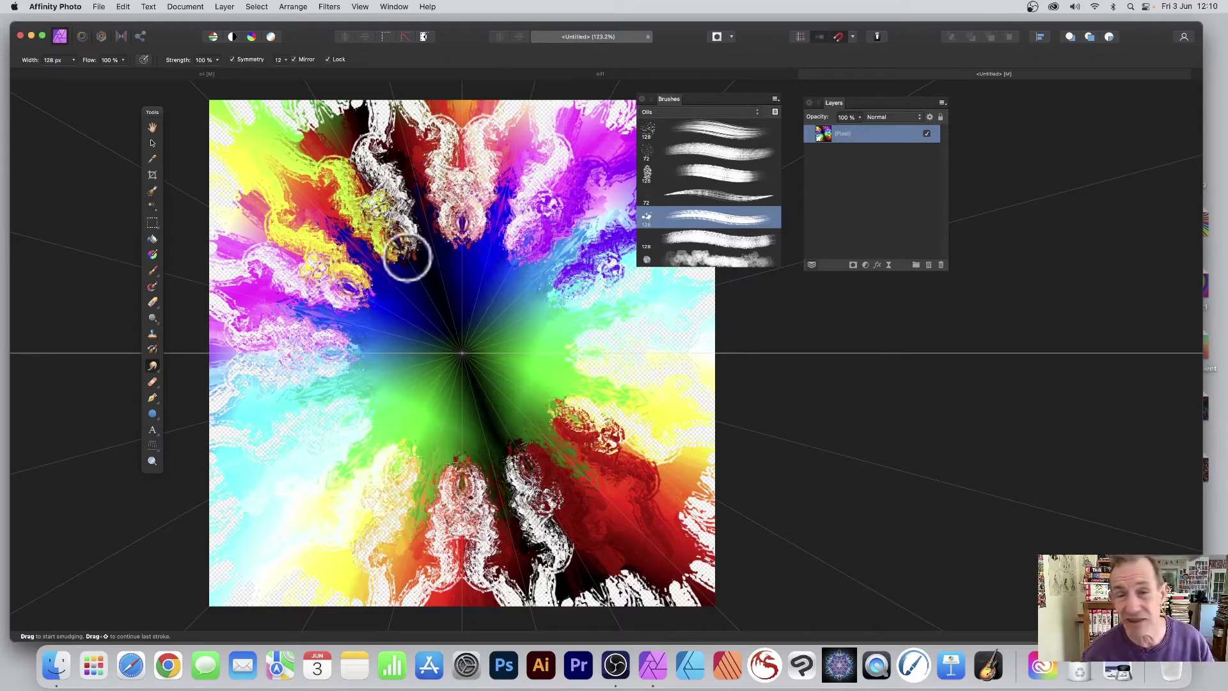
pyautogui.moveTo(414, 279)
pyautogui.mouseDown()
pyautogui.moveTo(383, 261)
pyautogui.moveTo(433, 288)
pyautogui.moveTo(460, 335)
pyautogui.moveTo(431, 310)
pyautogui.moveTo(491, 353)
pyautogui.mouseUp()
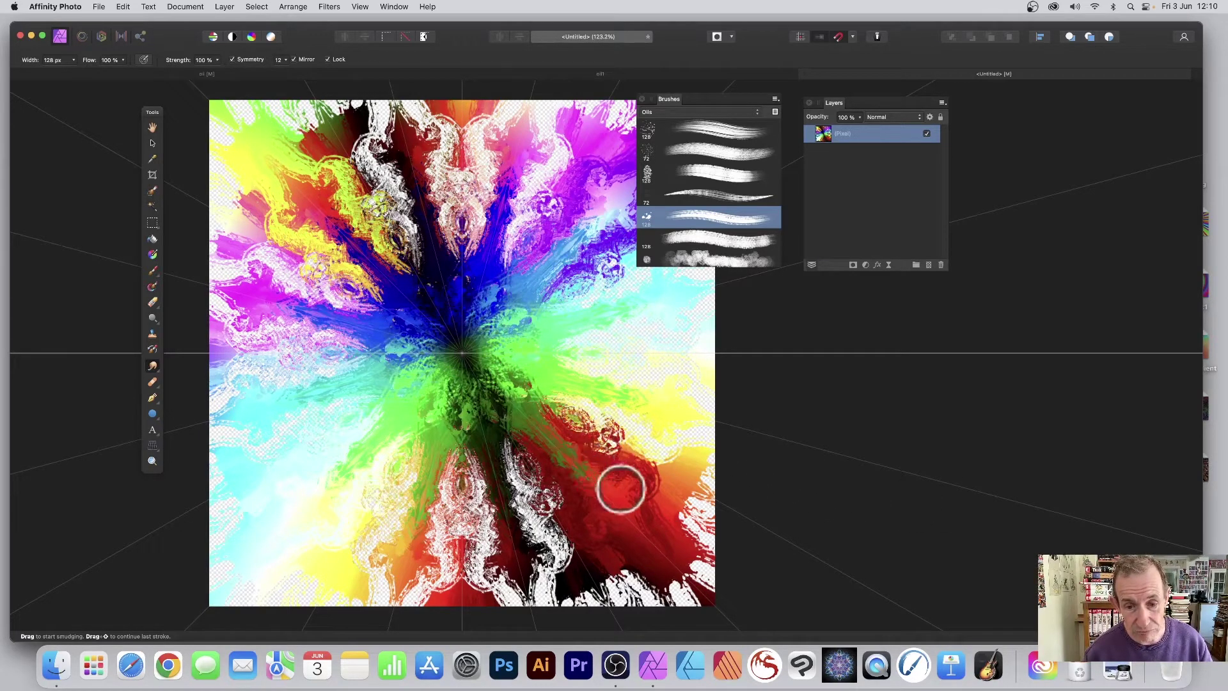
pyautogui.moveTo(622, 491)
pyautogui.mouseDown()
pyautogui.moveTo(582, 452)
pyautogui.moveTo(631, 471)
pyautogui.moveTo(584, 380)
pyautogui.mouseUp()
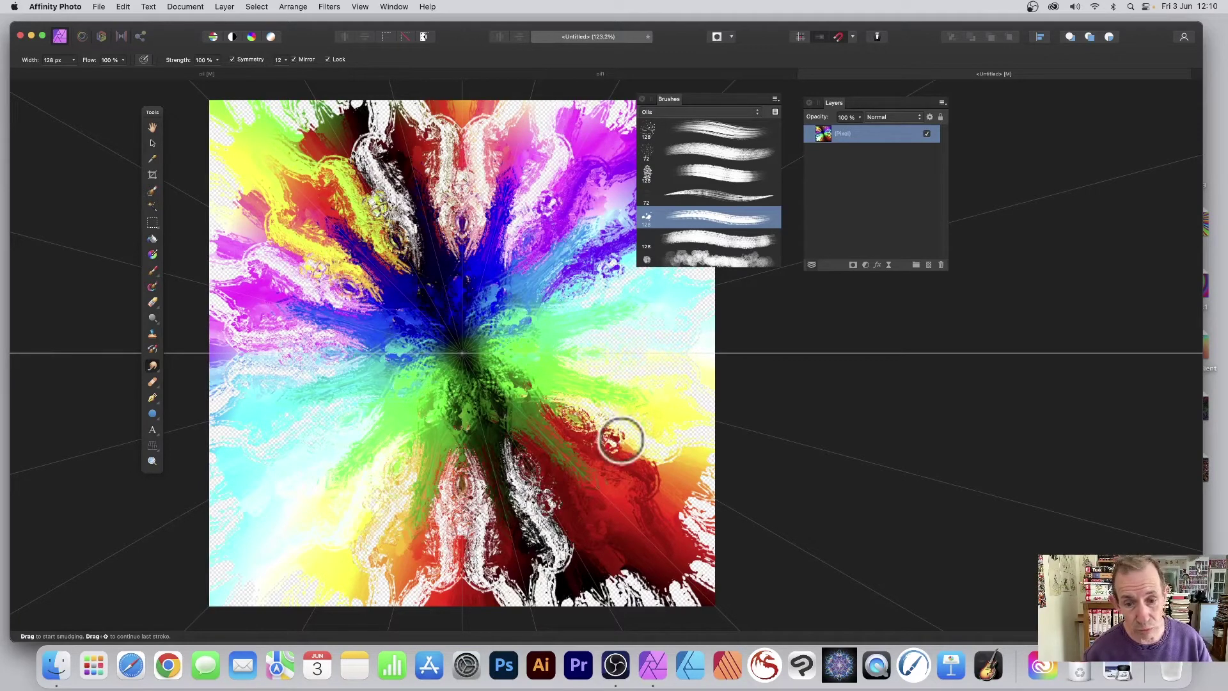
pyautogui.moveTo(611, 452); pyautogui.dragTo(567, 424)
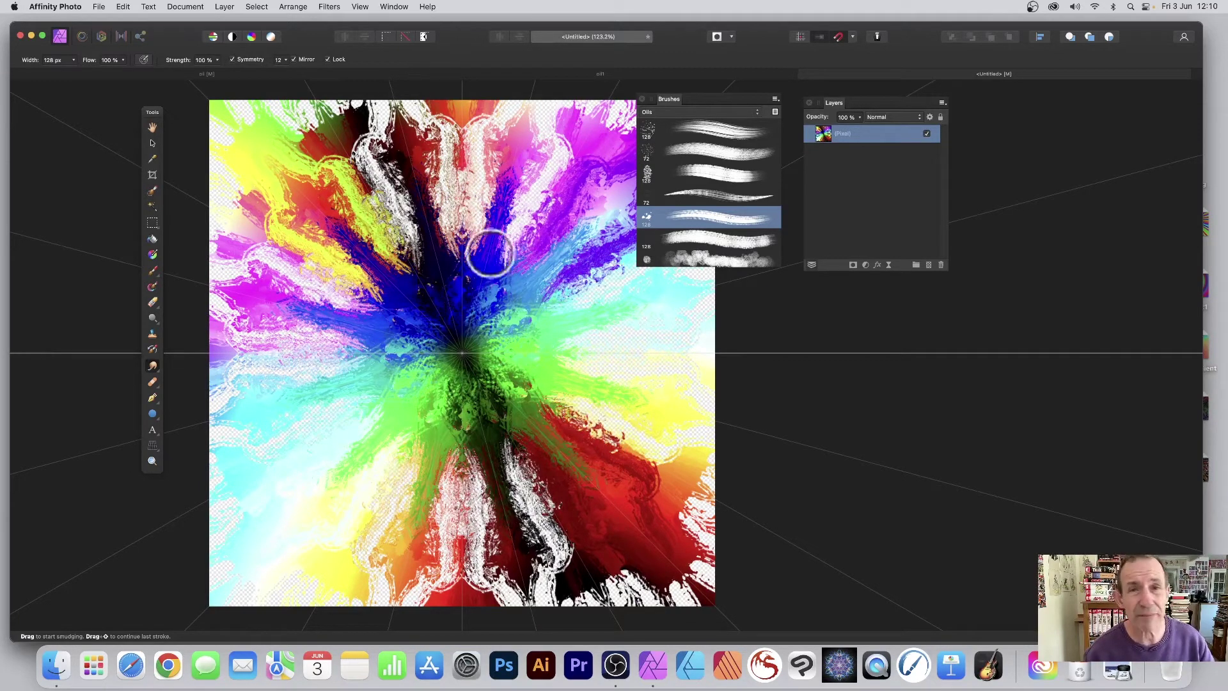
pyautogui.moveTo(269, 431)
pyautogui.mouseDown()
pyautogui.moveTo(335, 398)
pyautogui.moveTo(285, 410)
pyautogui.moveTo(315, 384)
pyautogui.mouseUp()
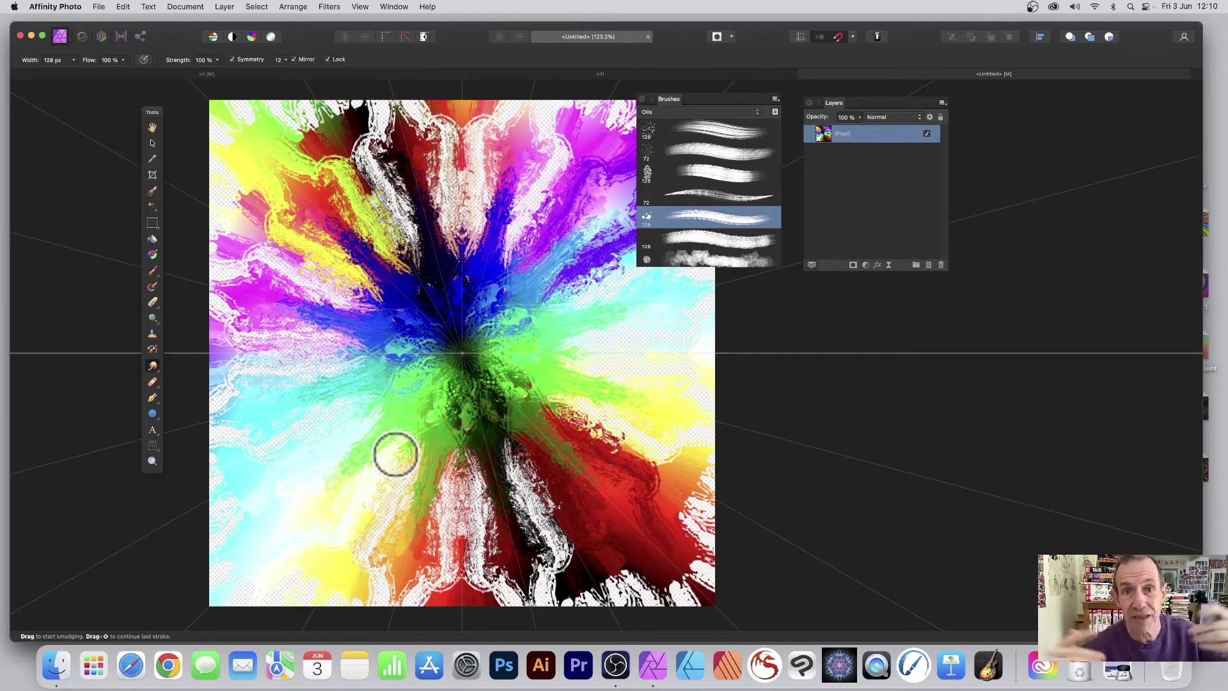
pyautogui.moveTo(340, 197)
pyautogui.mouseDown()
pyautogui.moveTo(483, 263)
pyautogui.moveTo(455, 222)
pyautogui.moveTo(482, 237)
pyautogui.moveTo(472, 257)
pyautogui.moveTo(480, 235)
pyautogui.moveTo(456, 182)
pyautogui.moveTo(492, 192)
pyautogui.moveTo(475, 210)
pyautogui.moveTo(479, 190)
pyautogui.moveTo(499, 185)
pyautogui.moveTo(474, 151)
pyautogui.moveTo(500, 157)
pyautogui.moveTo(481, 154)
pyautogui.moveTo(482, 119)
pyautogui.mouseUp()
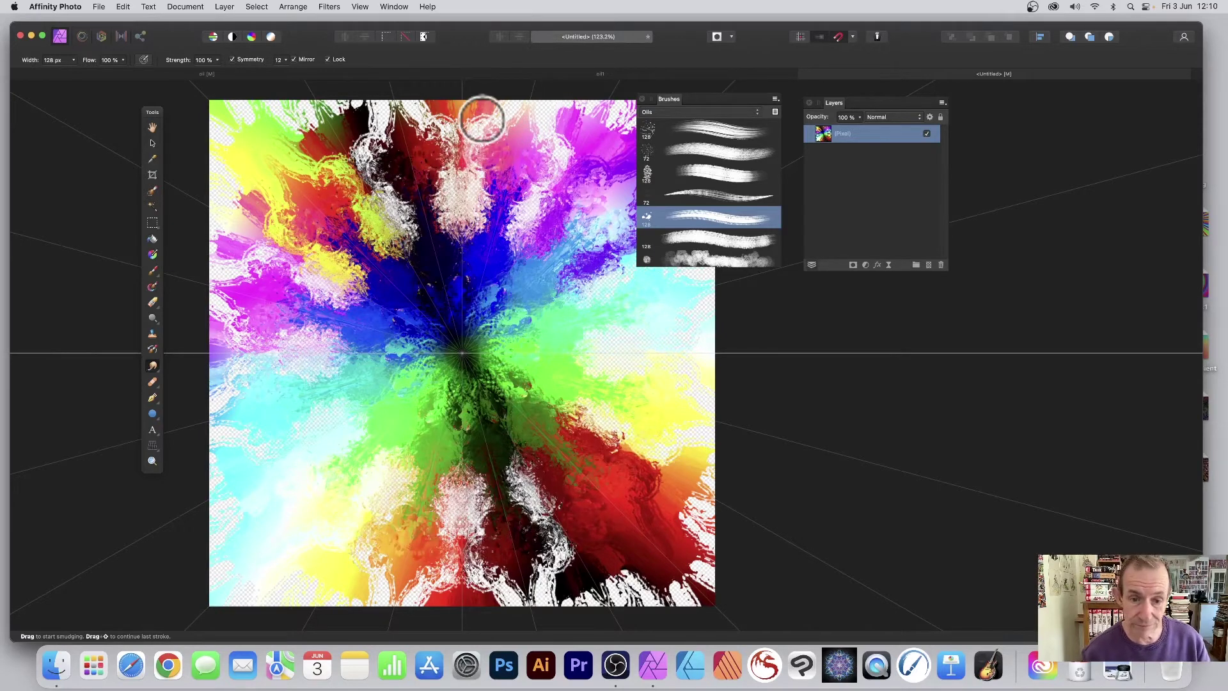
# Switch to the thin 72 px Oils brush and smudge finer mirrored strokes across the centre and outer areas of the design
pyautogui.click(686, 193)
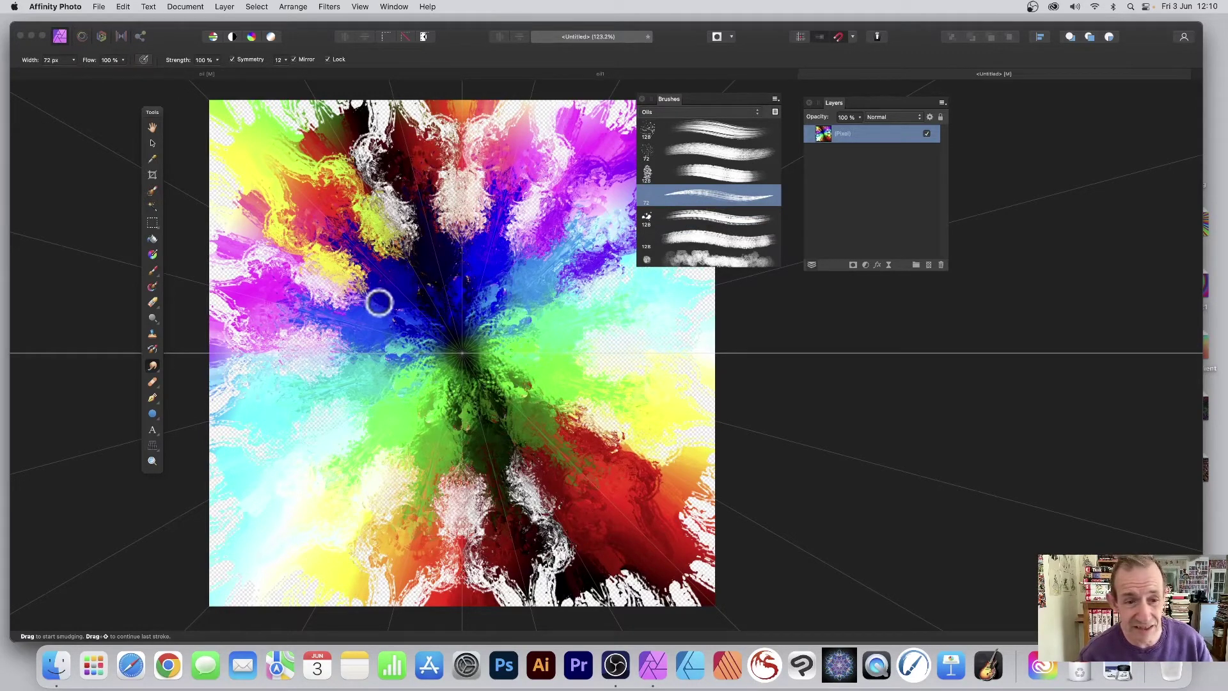
pyautogui.moveTo(379, 302)
pyautogui.mouseDown()
pyautogui.moveTo(324, 270)
pyautogui.moveTo(332, 255)
pyautogui.moveTo(314, 276)
pyautogui.moveTo(329, 259)
pyautogui.moveTo(326, 273)
pyautogui.moveTo(310, 253)
pyautogui.moveTo(322, 233)
pyautogui.moveTo(336, 264)
pyautogui.moveTo(303, 247)
pyautogui.moveTo(306, 219)
pyautogui.moveTo(291, 229)
pyautogui.moveTo(301, 209)
pyautogui.moveTo(292, 219)
pyautogui.moveTo(246, 201)
pyautogui.moveTo(272, 183)
pyautogui.mouseUp()
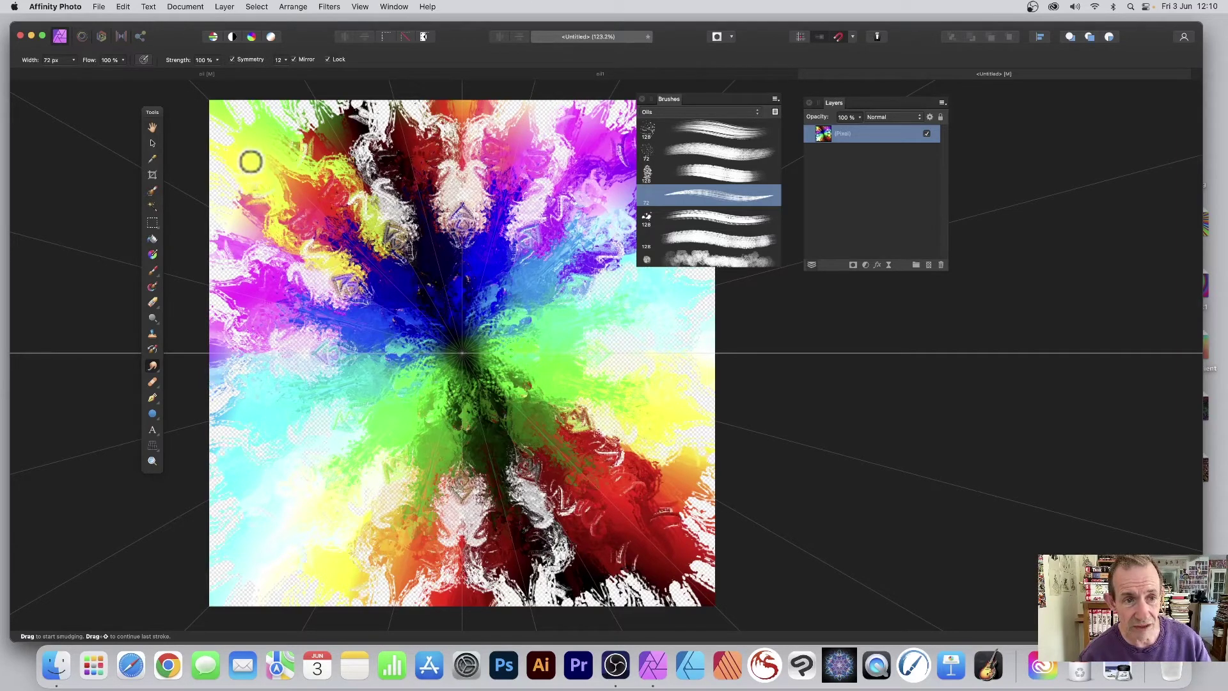
pyautogui.moveTo(261, 117); pyautogui.dragTo(246, 117)
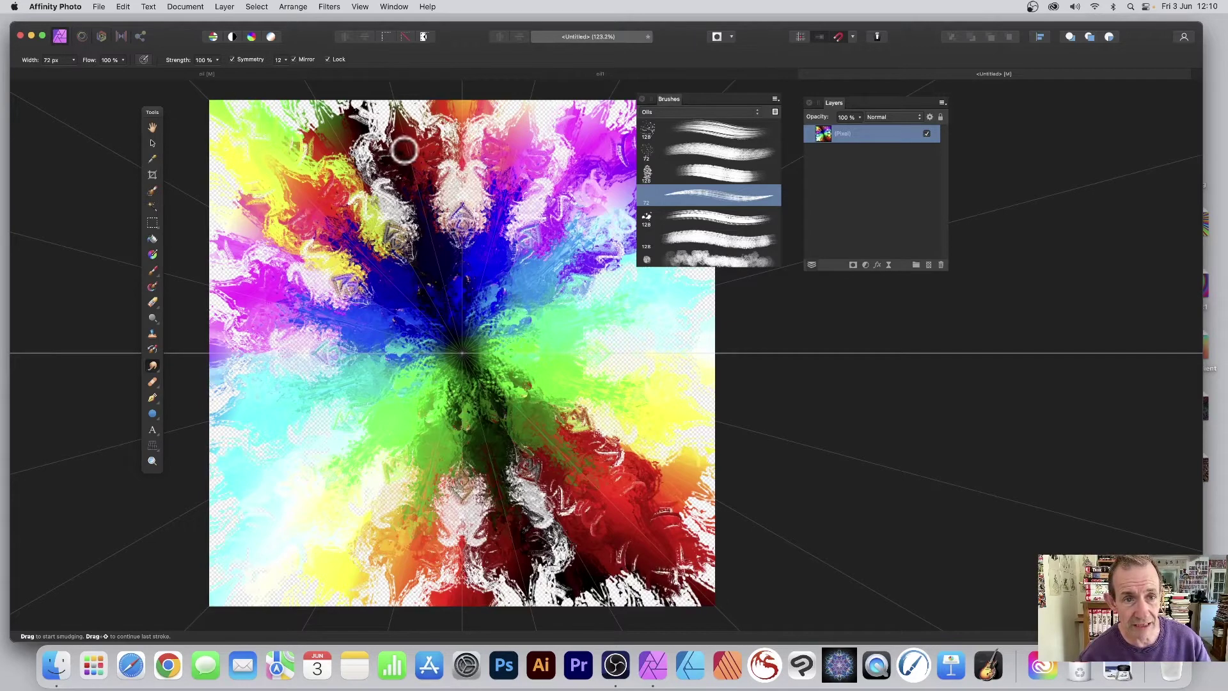
pyautogui.moveTo(405, 150)
pyautogui.mouseDown()
pyautogui.moveTo(371, 118)
pyautogui.moveTo(407, 139)
pyautogui.moveTo(387, 133)
pyautogui.moveTo(430, 122)
pyautogui.mouseUp()
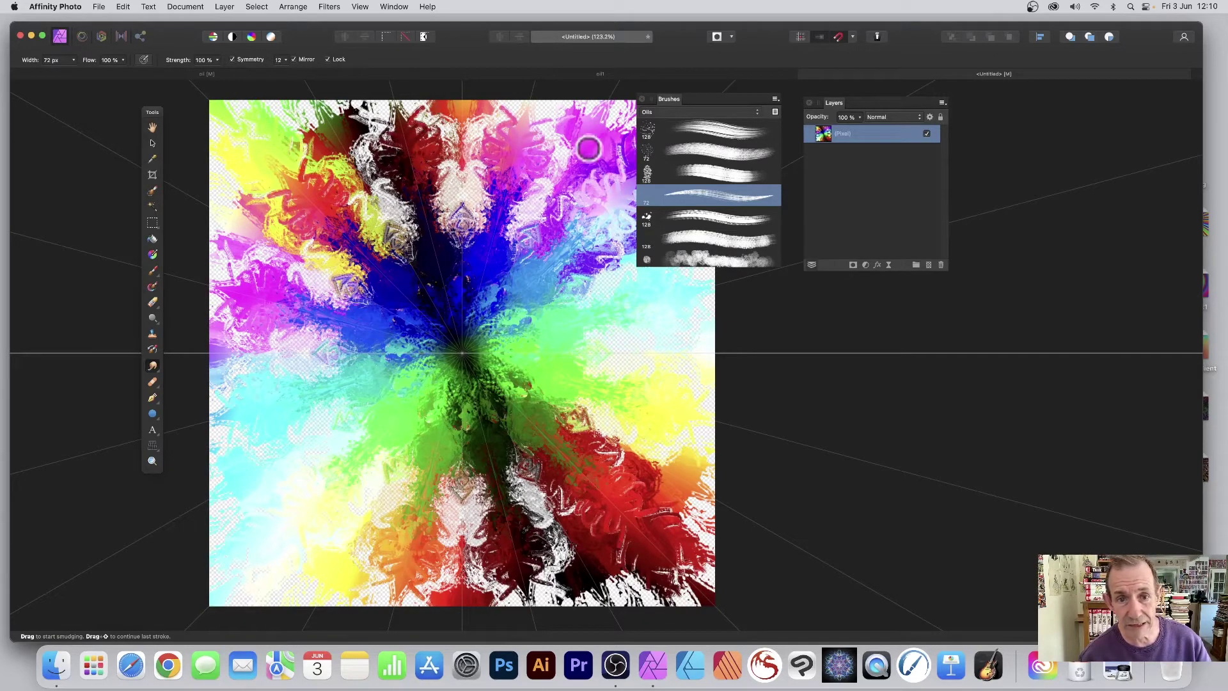
pyautogui.moveTo(589, 148)
pyautogui.mouseDown()
pyautogui.moveTo(560, 121)
pyautogui.moveTo(570, 97)
pyautogui.moveTo(588, 130)
pyautogui.moveTo(601, 96)
pyautogui.moveTo(563, 175)
pyautogui.moveTo(544, 153)
pyautogui.moveTo(573, 186)
pyautogui.moveTo(539, 172)
pyautogui.moveTo(537, 227)
pyautogui.moveTo(535, 202)
pyautogui.moveTo(500, 339)
pyautogui.moveTo(723, 335)
pyautogui.moveTo(713, 324)
pyautogui.moveTo(556, 359)
pyautogui.moveTo(592, 373)
pyautogui.moveTo(531, 417)
pyautogui.moveTo(580, 448)
pyautogui.moveTo(513, 467)
pyautogui.moveTo(540, 502)
pyautogui.moveTo(586, 513)
pyautogui.mouseUp()
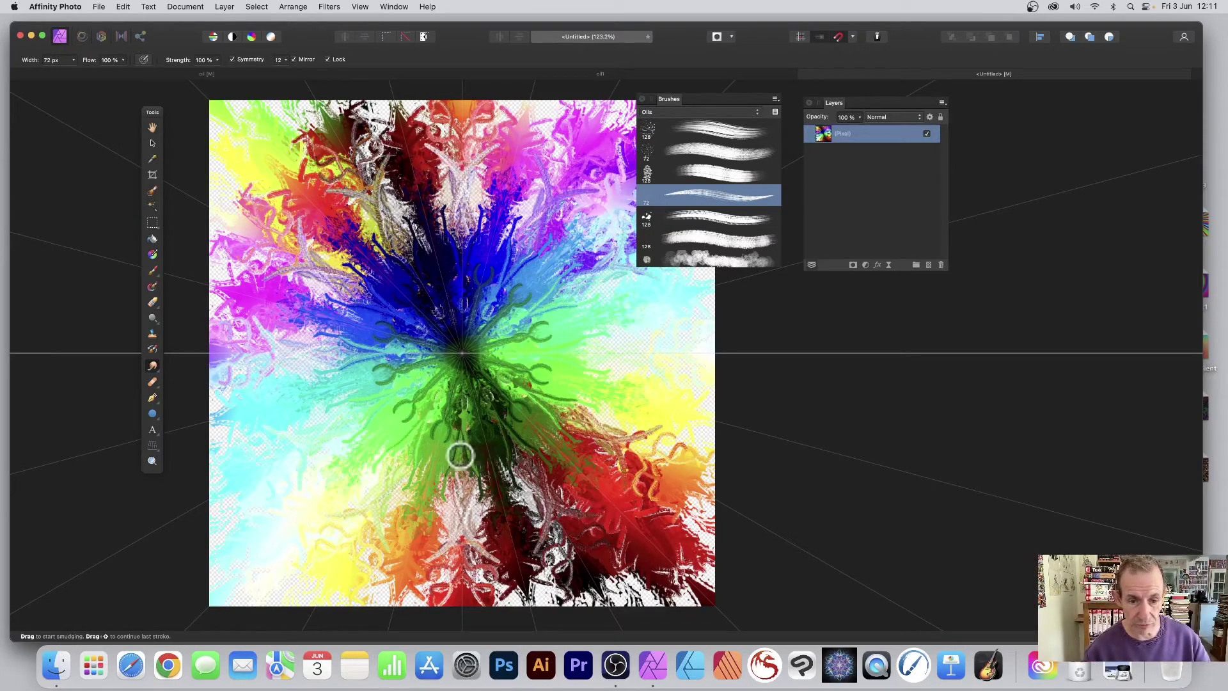
# Smudge more thin Oils strokes near the centre, and switch to Gouaches brushes to smudge the inner and upper areas of the design
pyautogui.moveTo(460, 456)
pyautogui.mouseDown()
pyautogui.moveTo(456, 515)
pyautogui.moveTo(477, 508)
pyautogui.mouseUp()
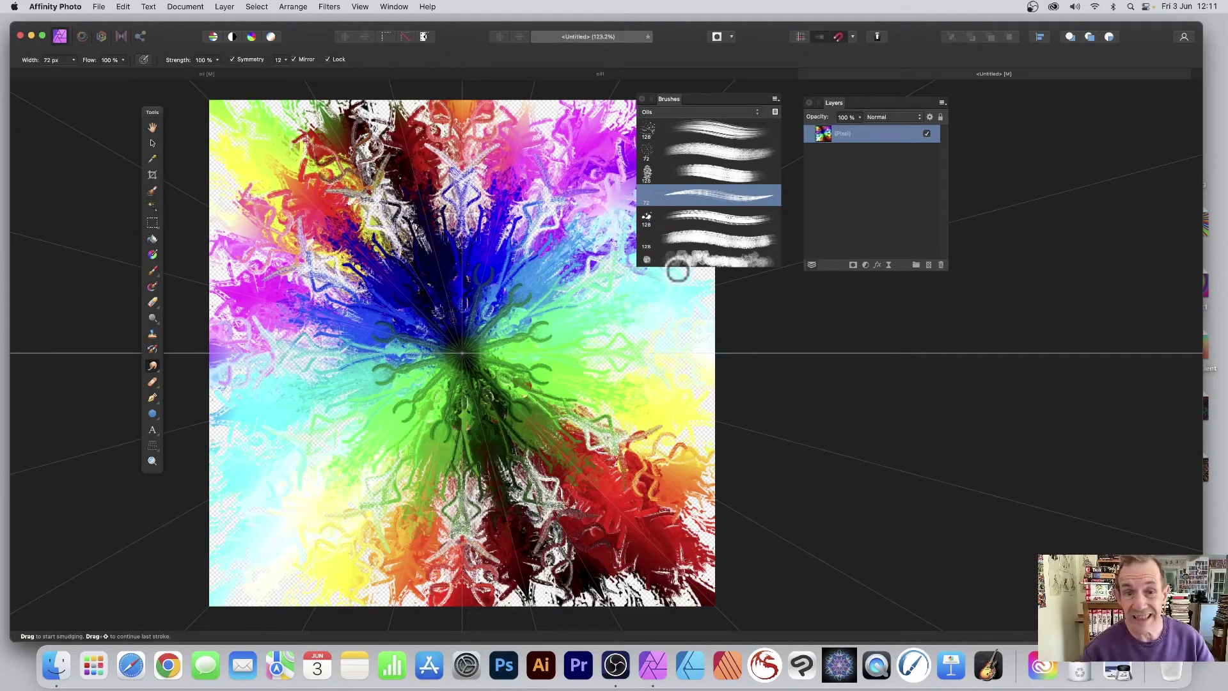
pyautogui.click(676, 114)
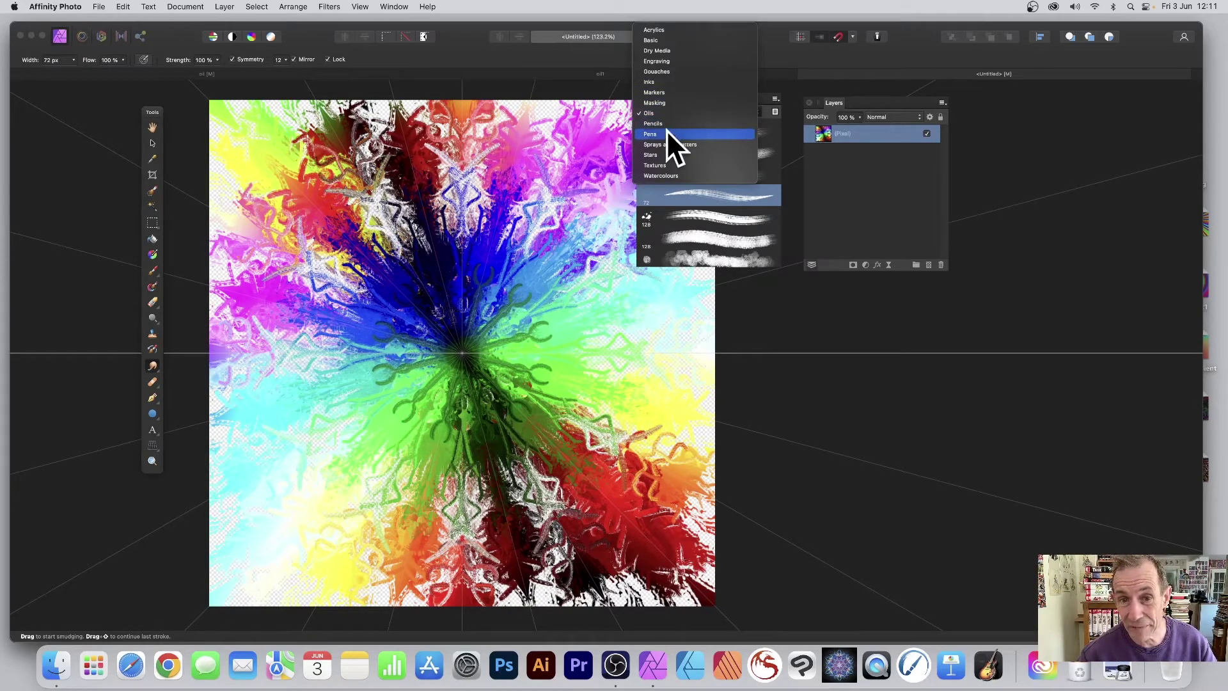
pyautogui.click(663, 70)
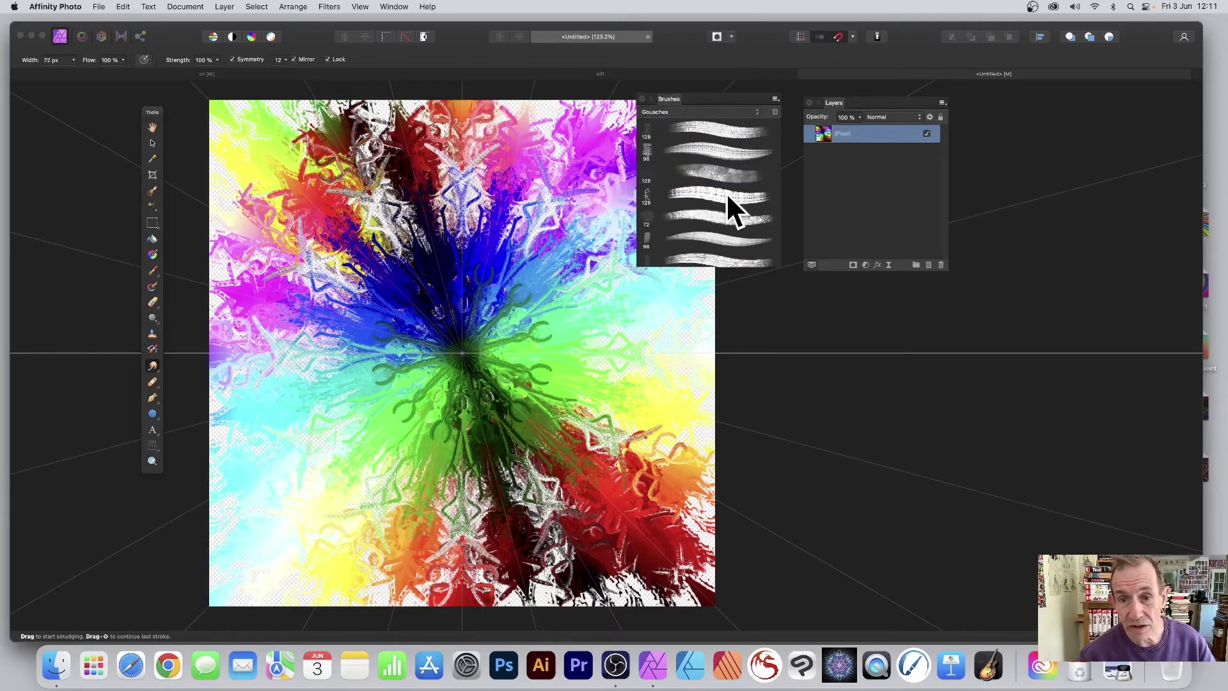
pyautogui.click(724, 175)
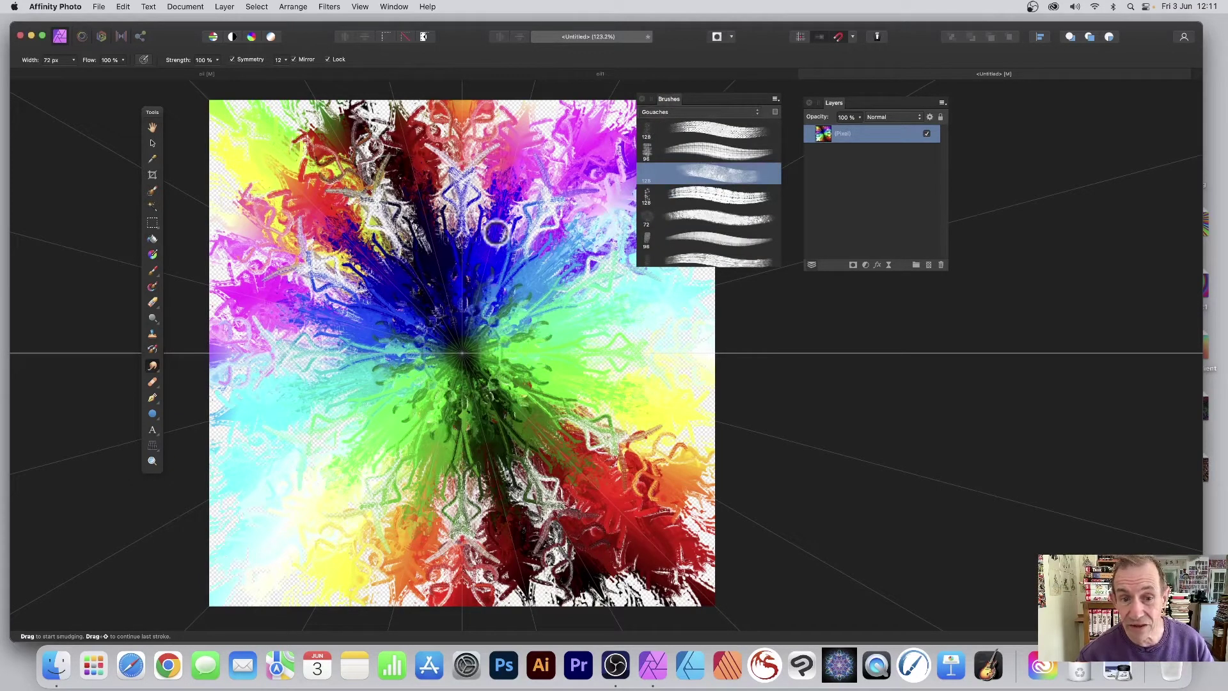
pyautogui.moveTo(496, 233)
pyautogui.mouseDown()
pyautogui.moveTo(508, 208)
pyautogui.moveTo(529, 224)
pyautogui.moveTo(543, 170)
pyautogui.moveTo(555, 218)
pyautogui.moveTo(549, 191)
pyautogui.moveTo(539, 220)
pyautogui.moveTo(579, 166)
pyautogui.moveTo(555, 200)
pyautogui.moveTo(557, 245)
pyautogui.moveTo(586, 165)
pyautogui.moveTo(568, 192)
pyautogui.moveTo(587, 241)
pyautogui.mouseUp()
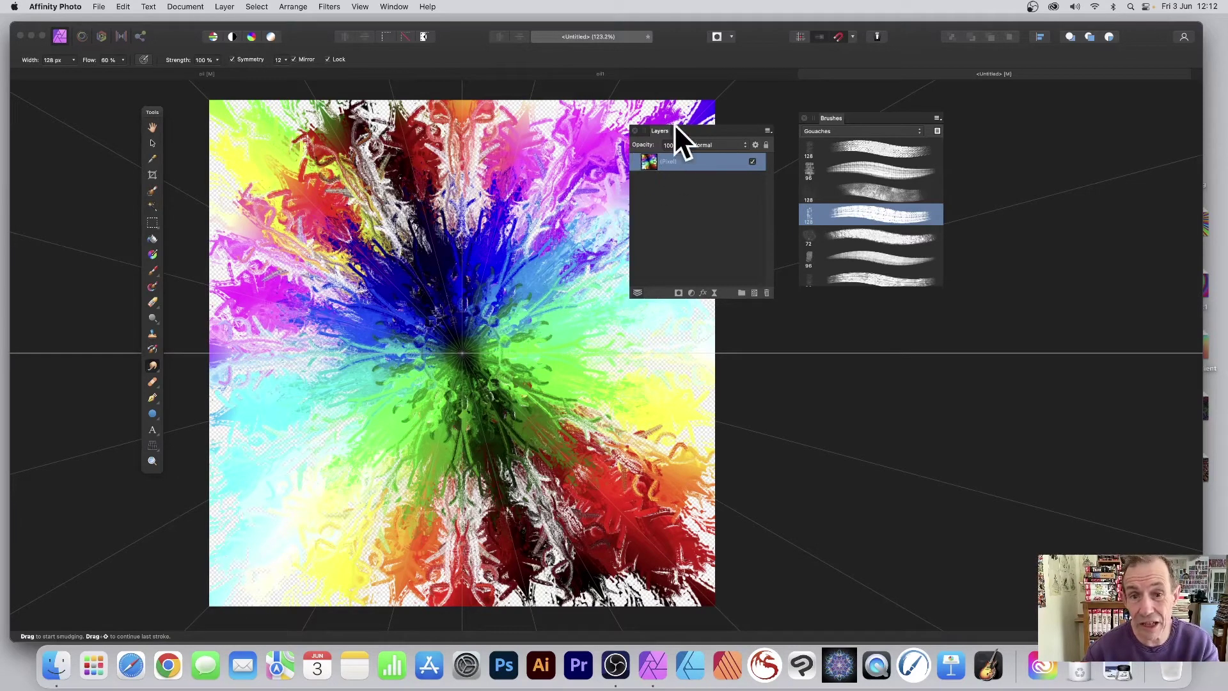
# Duplicate the smudged pixel layer and set the copy's blend mode to Difference
pyautogui.rightClick(648, 156)
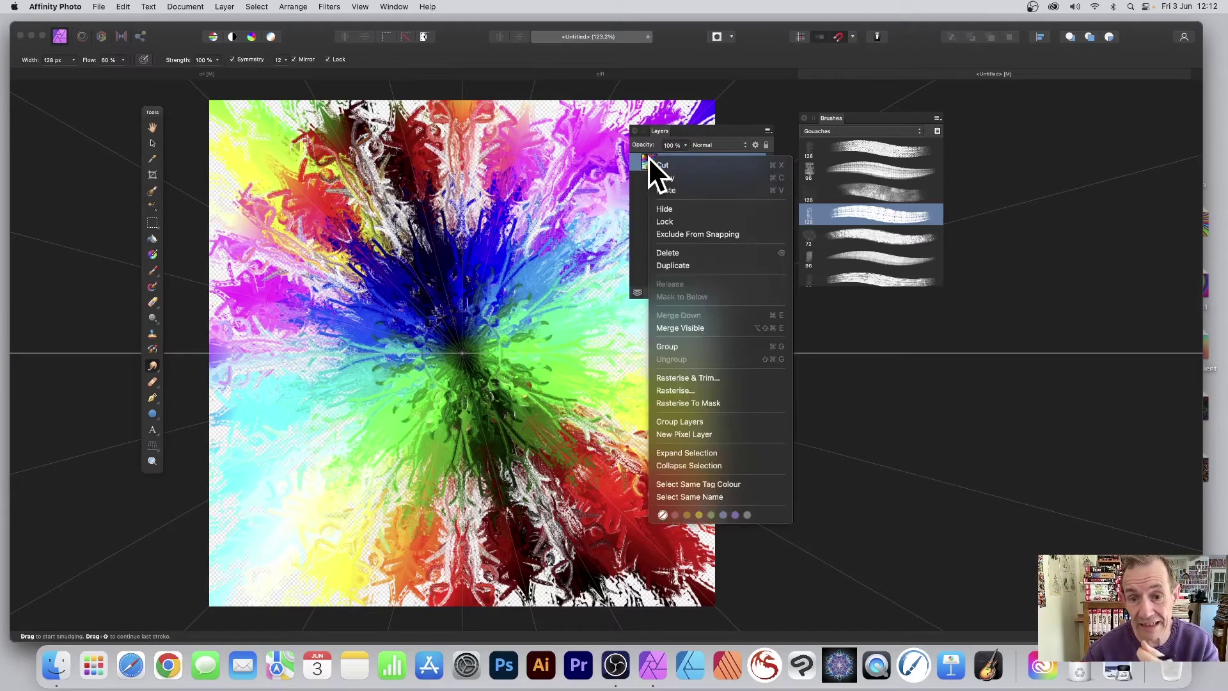
pyautogui.click(681, 264)
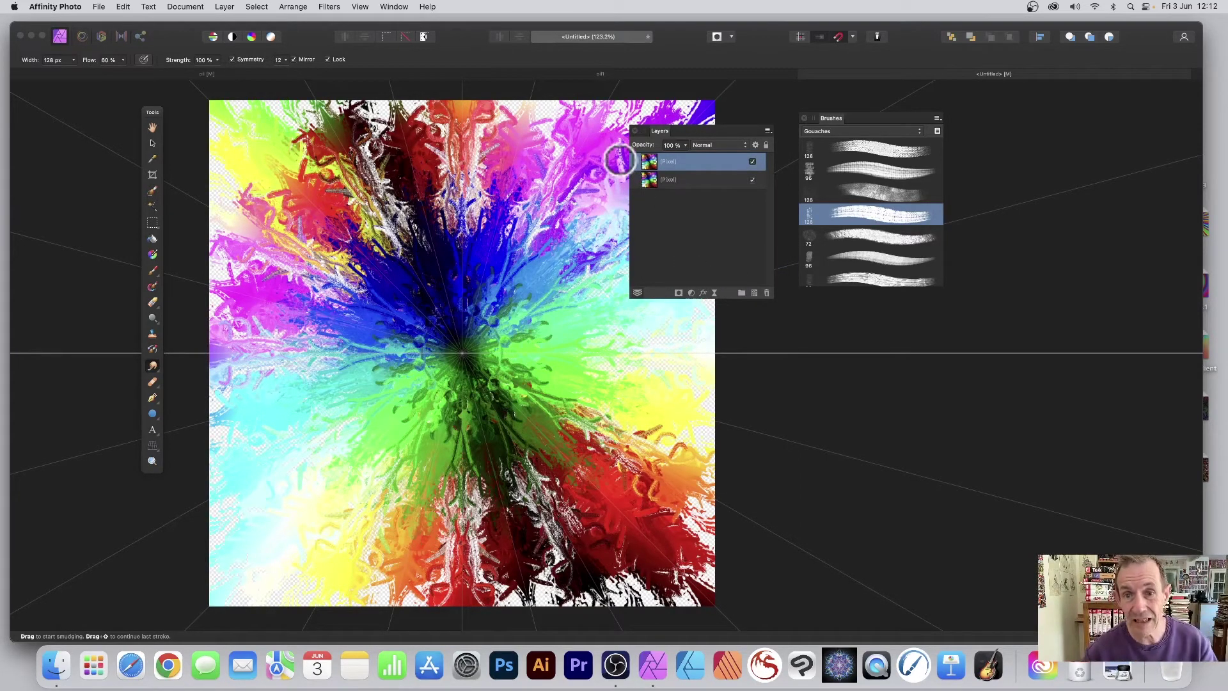
pyautogui.click(710, 144)
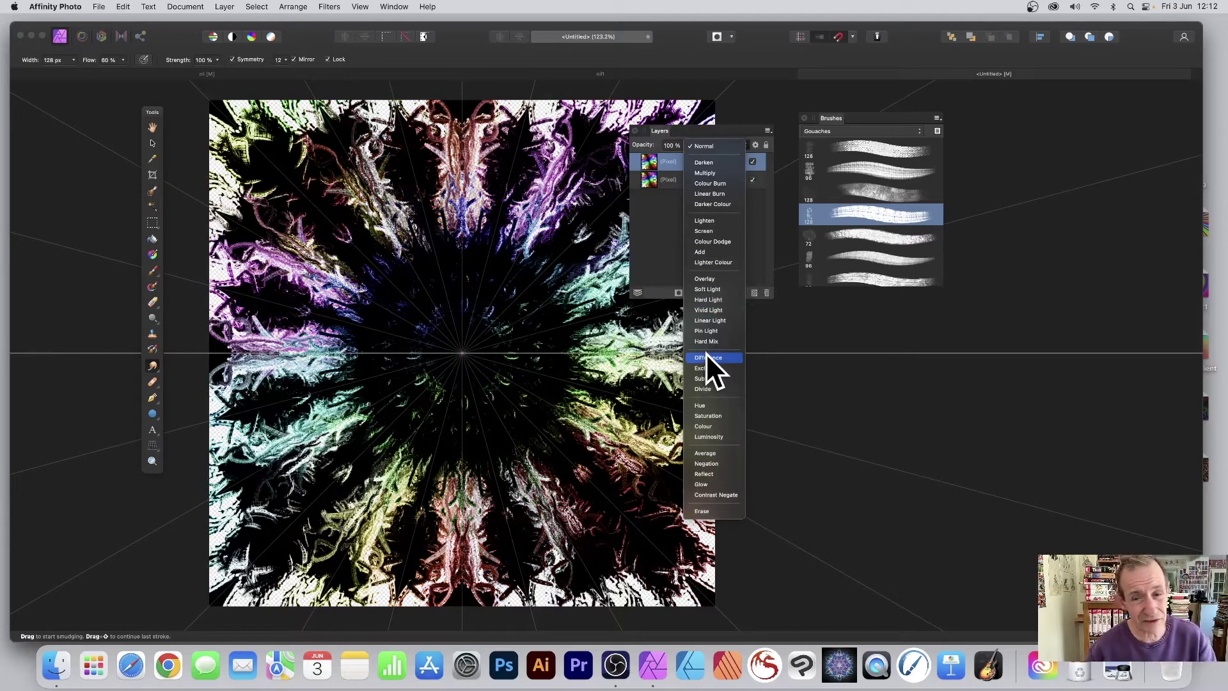
pyautogui.click(705, 357)
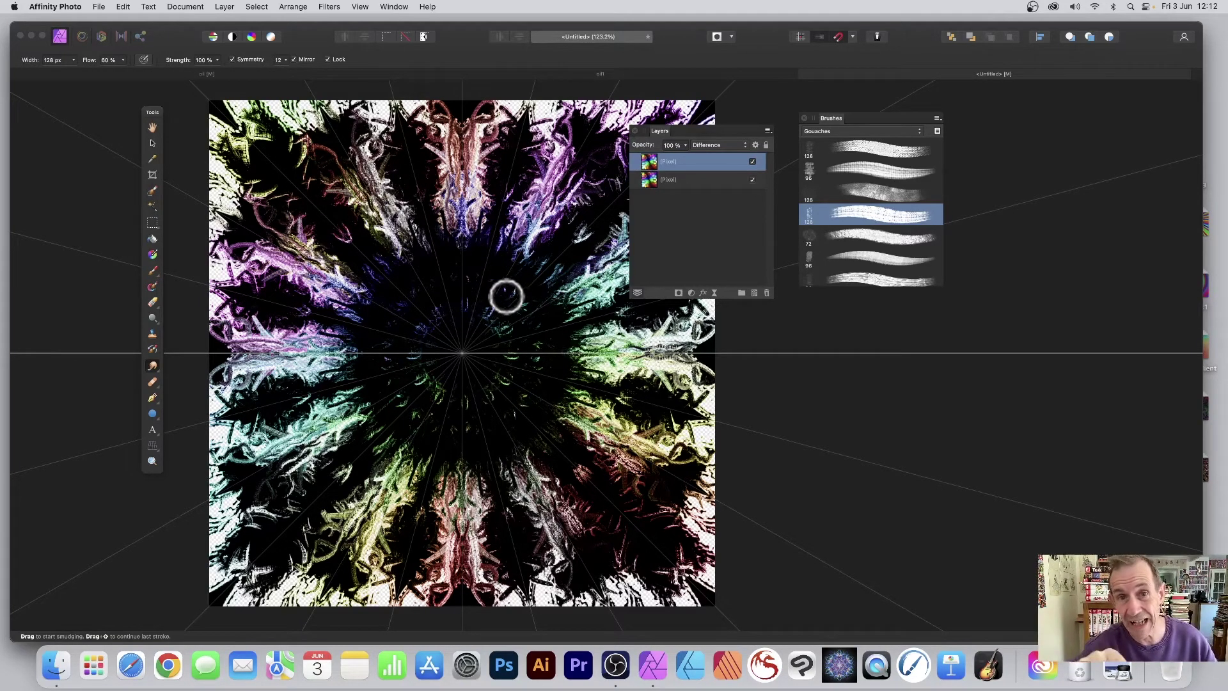
# Smudge the Difference copy with the 128 px Gouaches brush, from the centre outwards and across the corners
pyautogui.moveTo(468, 276)
pyautogui.mouseDown()
pyautogui.moveTo(461, 217)
pyautogui.moveTo(469, 227)
pyautogui.moveTo(446, 247)
pyautogui.moveTo(580, 226)
pyautogui.moveTo(458, 248)
pyautogui.moveTo(482, 255)
pyautogui.moveTo(465, 133)
pyautogui.moveTo(475, 166)
pyautogui.moveTo(499, 153)
pyautogui.mouseUp()
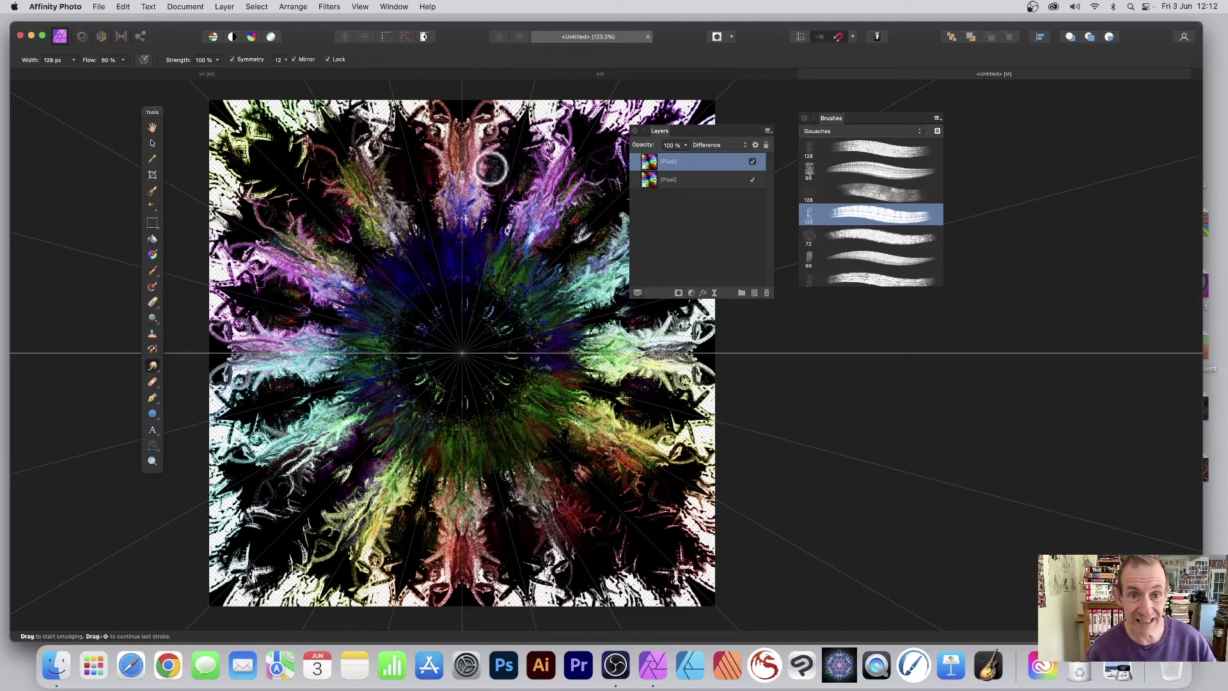
pyautogui.moveTo(488, 165)
pyautogui.mouseDown()
pyautogui.moveTo(485, 201)
pyautogui.moveTo(474, 132)
pyautogui.moveTo(501, 137)
pyautogui.moveTo(518, 115)
pyautogui.moveTo(506, 109)
pyautogui.moveTo(550, 115)
pyautogui.mouseUp()
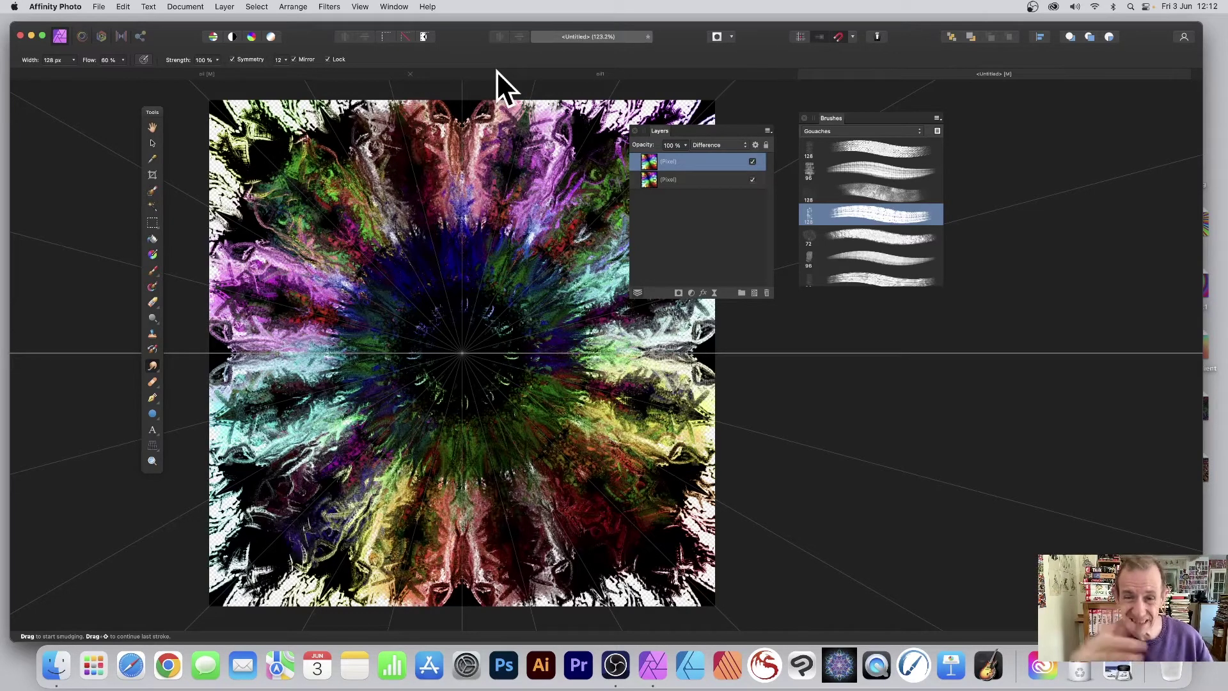
pyautogui.moveTo(301, 165)
pyautogui.mouseDown()
pyautogui.moveTo(325, 174)
pyautogui.moveTo(242, 86)
pyautogui.mouseUp()
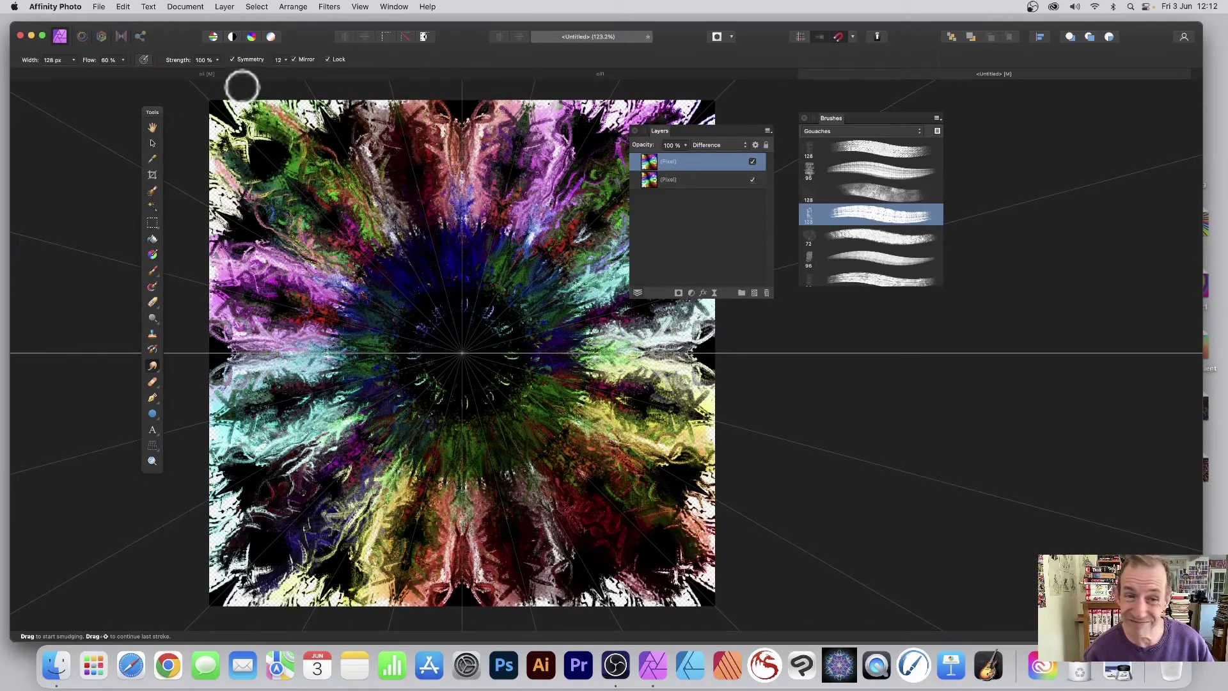
pyautogui.moveTo(266, 143)
pyautogui.mouseDown()
pyautogui.moveTo(367, 210)
pyautogui.moveTo(334, 214)
pyautogui.moveTo(380, 253)
pyautogui.moveTo(430, 276)
pyautogui.moveTo(412, 274)
pyautogui.moveTo(443, 285)
pyautogui.moveTo(431, 272)
pyautogui.moveTo(509, 241)
pyautogui.moveTo(495, 319)
pyautogui.moveTo(511, 303)
pyautogui.moveTo(458, 340)
pyautogui.moveTo(490, 300)
pyautogui.moveTo(491, 275)
pyautogui.moveTo(510, 282)
pyautogui.moveTo(539, 241)
pyautogui.moveTo(522, 268)
pyautogui.moveTo(555, 258)
pyautogui.mouseUp()
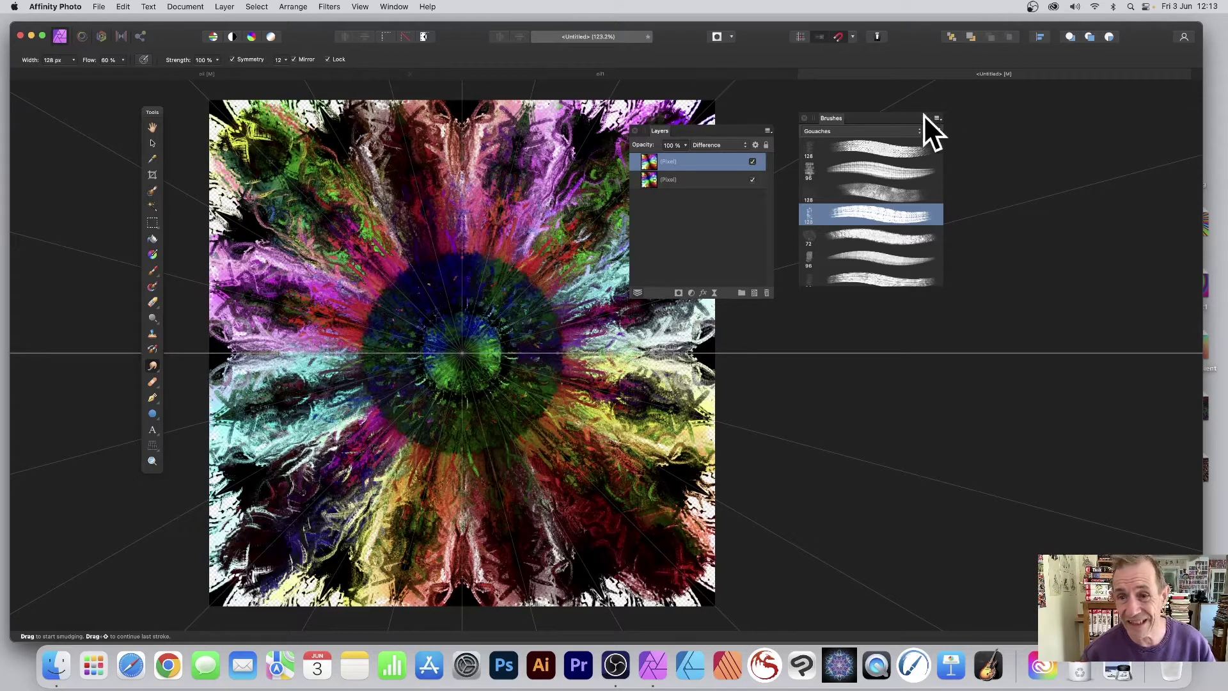
# Switch to the thin 72 px Oils brush and smudge fine mirrored strokes over the centre and outer areas of the Difference layer
pyautogui.click(824, 132)
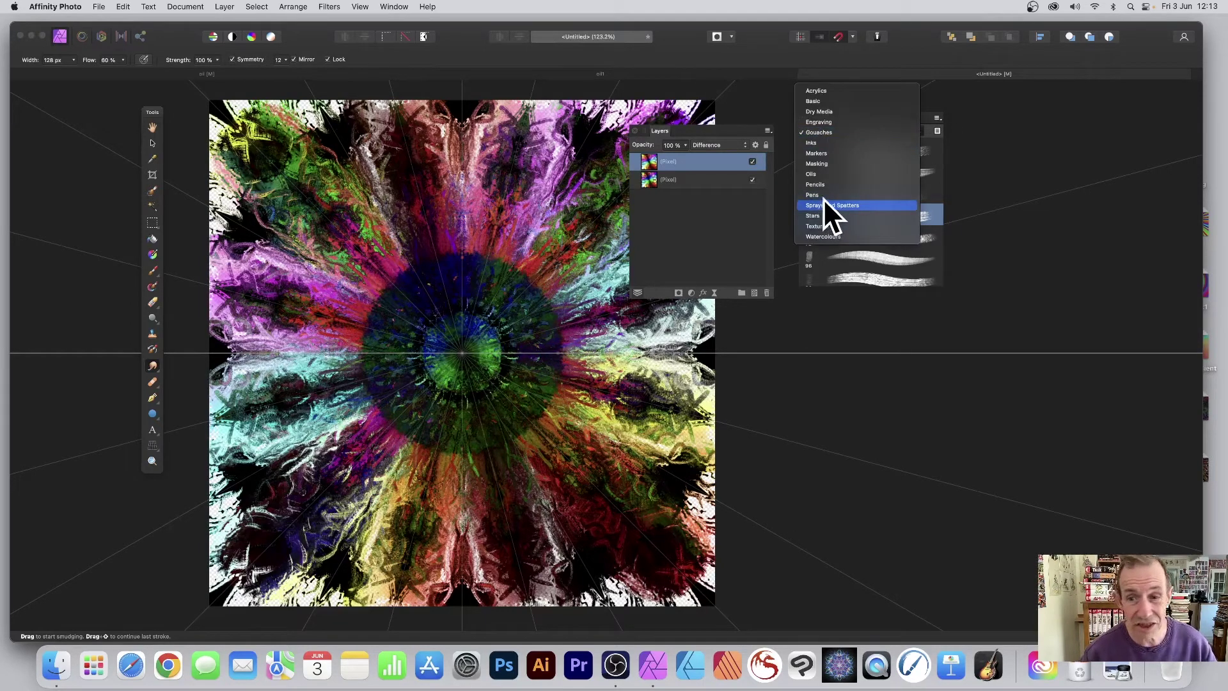
pyautogui.click(820, 174)
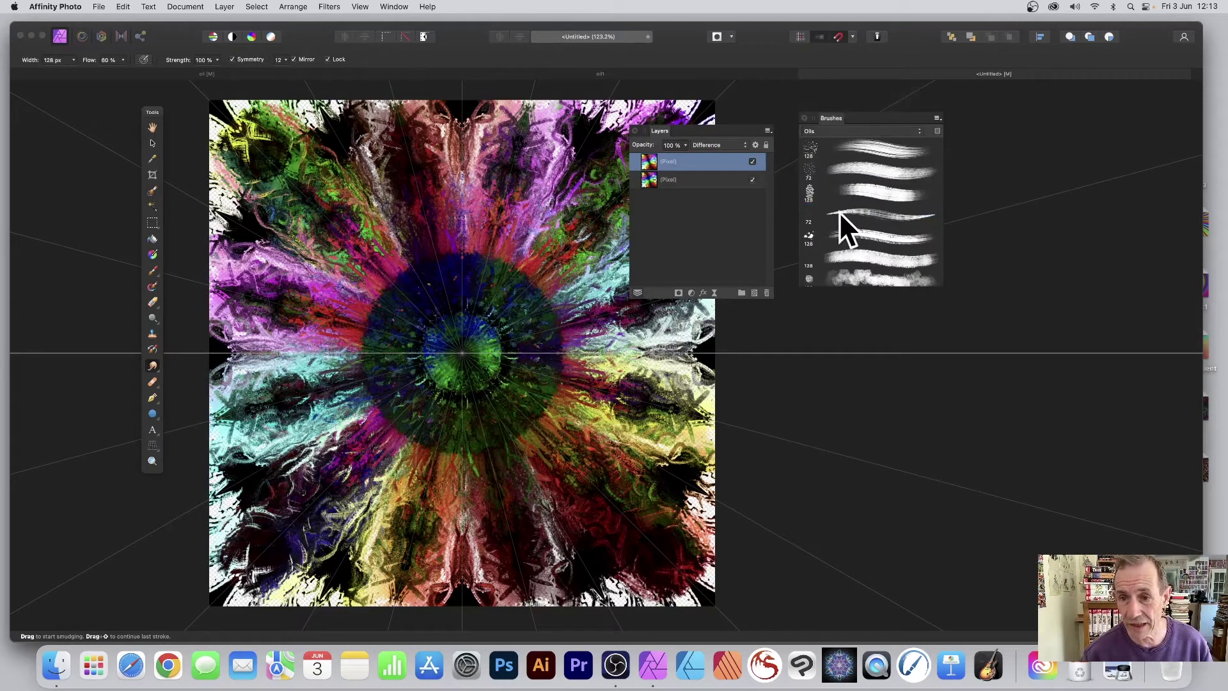
pyautogui.click(854, 214)
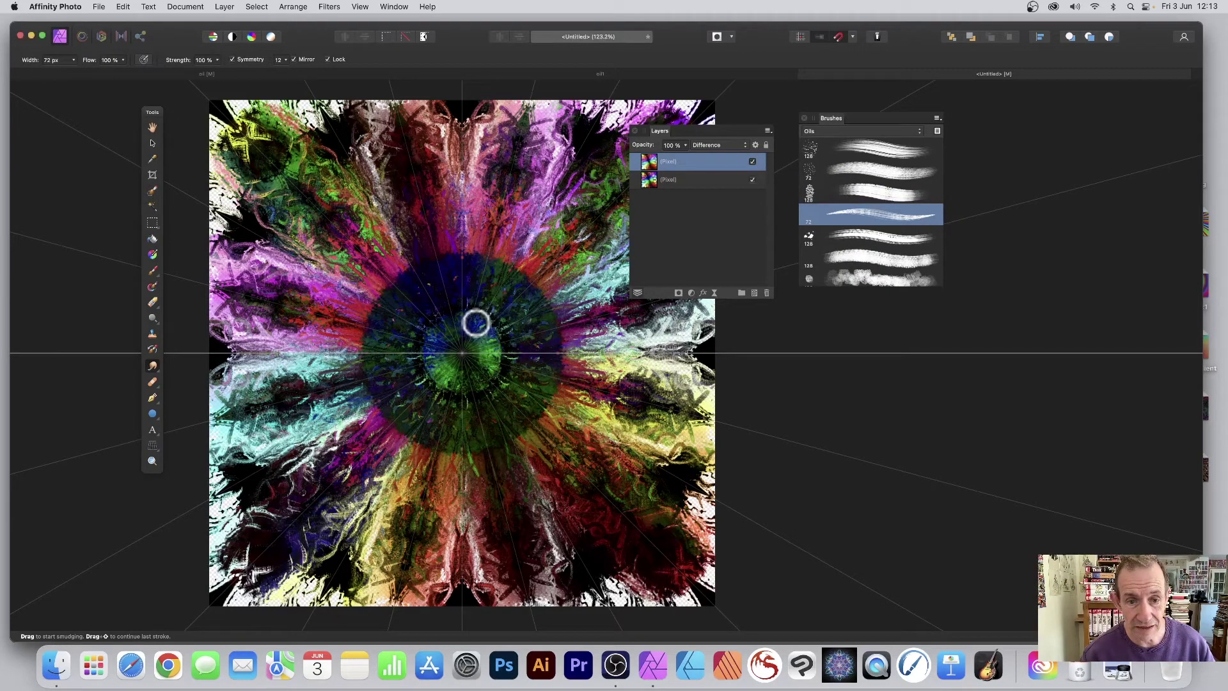
pyautogui.moveTo(477, 323)
pyautogui.mouseDown()
pyautogui.moveTo(504, 279)
pyautogui.moveTo(489, 265)
pyautogui.moveTo(518, 258)
pyautogui.moveTo(549, 279)
pyautogui.moveTo(549, 244)
pyautogui.moveTo(509, 245)
pyautogui.moveTo(444, 221)
pyautogui.moveTo(467, 252)
pyautogui.moveTo(483, 235)
pyautogui.moveTo(474, 205)
pyautogui.moveTo(511, 178)
pyautogui.moveTo(496, 133)
pyautogui.mouseUp()
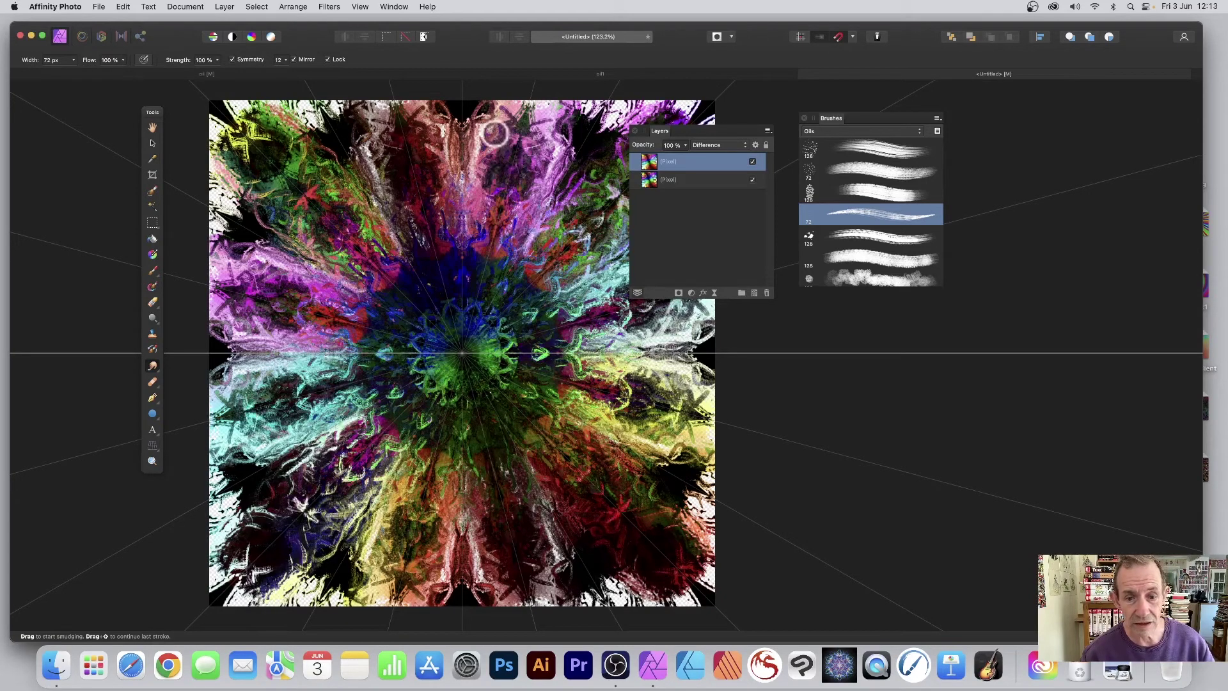
pyautogui.moveTo(405, 346)
pyautogui.mouseDown()
pyautogui.moveTo(332, 312)
pyautogui.moveTo(328, 278)
pyautogui.moveTo(218, 215)
pyautogui.moveTo(242, 199)
pyautogui.mouseUp()
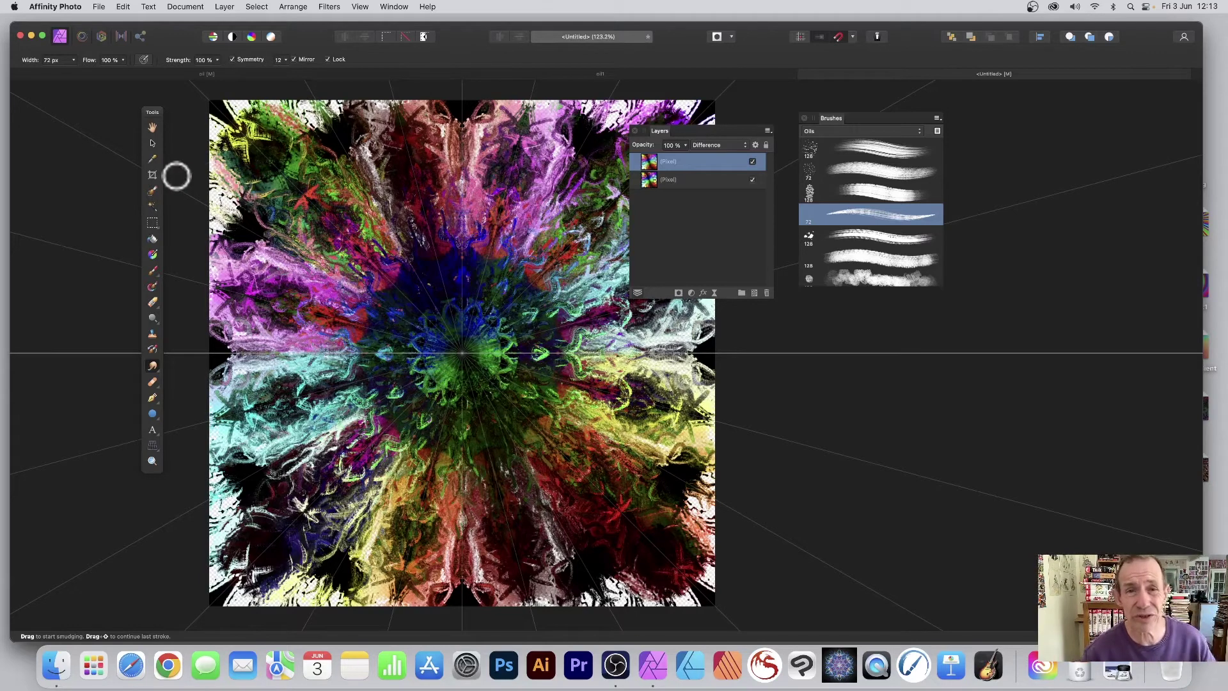
# Duplicate the Difference layer and smudge the new top copy with mirrored strokes of the thin 72 px Oils brush
pyautogui.rightClick(675, 161)
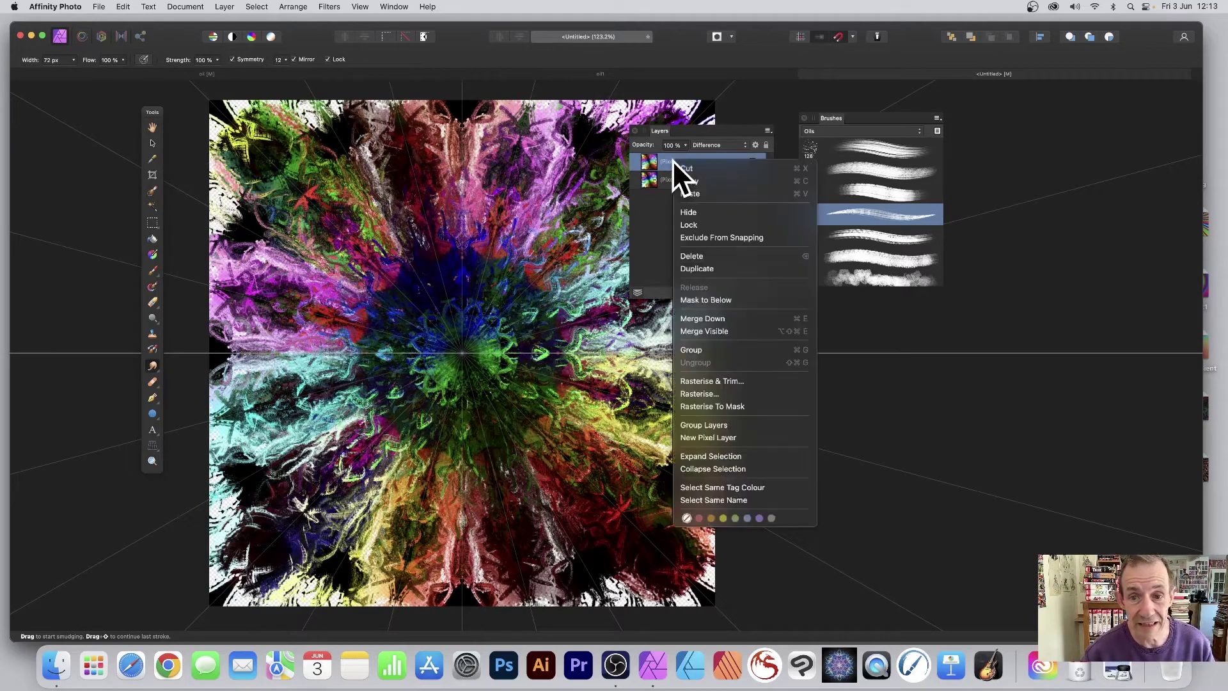
pyautogui.click(705, 269)
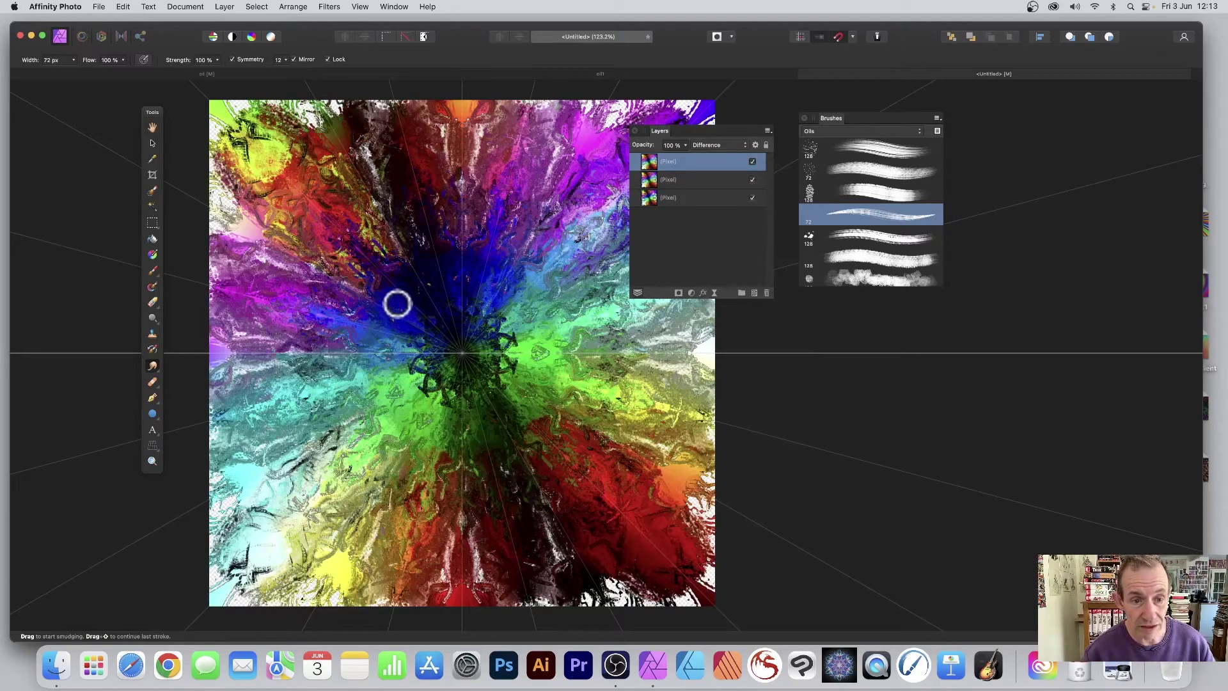
pyautogui.moveTo(356, 239)
pyautogui.mouseDown()
pyautogui.moveTo(298, 173)
pyautogui.moveTo(312, 155)
pyautogui.moveTo(244, 101)
pyautogui.moveTo(381, 155)
pyautogui.moveTo(408, 206)
pyautogui.moveTo(365, 138)
pyautogui.moveTo(461, 209)
pyautogui.moveTo(459, 182)
pyautogui.moveTo(499, 240)
pyautogui.moveTo(491, 223)
pyautogui.moveTo(488, 261)
pyautogui.moveTo(524, 233)
pyautogui.moveTo(490, 327)
pyautogui.moveTo(523, 332)
pyautogui.moveTo(376, 263)
pyautogui.mouseUp()
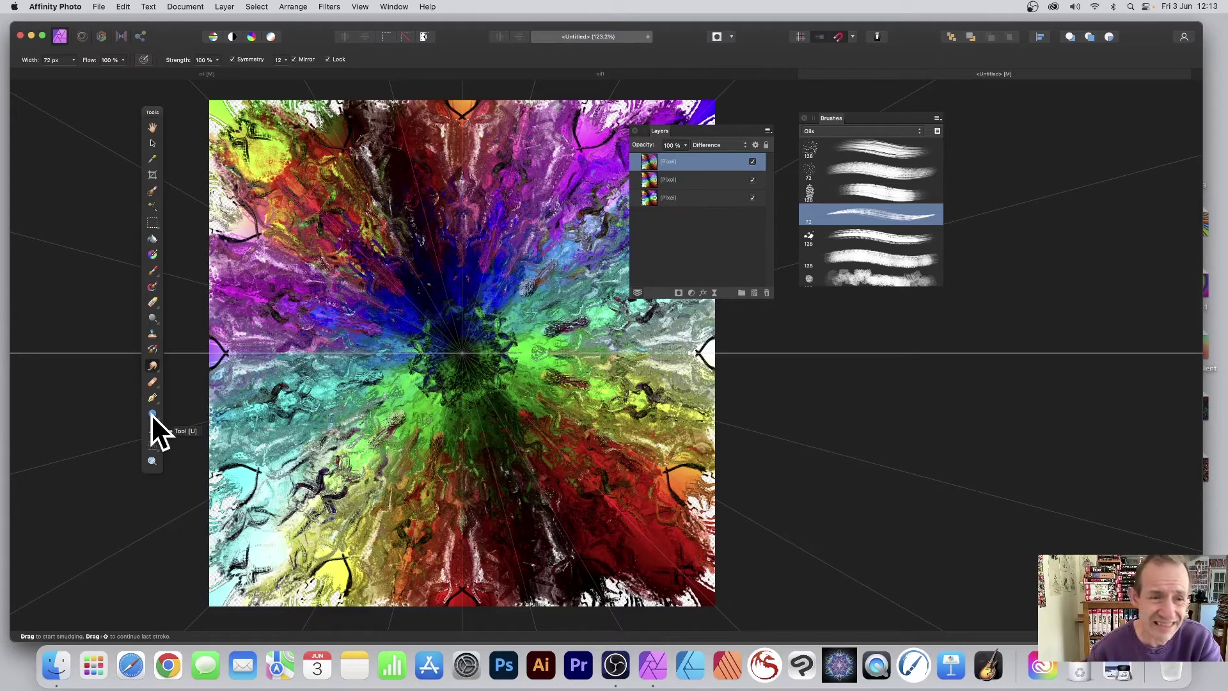
# Paint mirrored strokes around the centre with the Paint Brush Tool and the soft, wide 72 px Oils brush
pyautogui.click(153, 270)
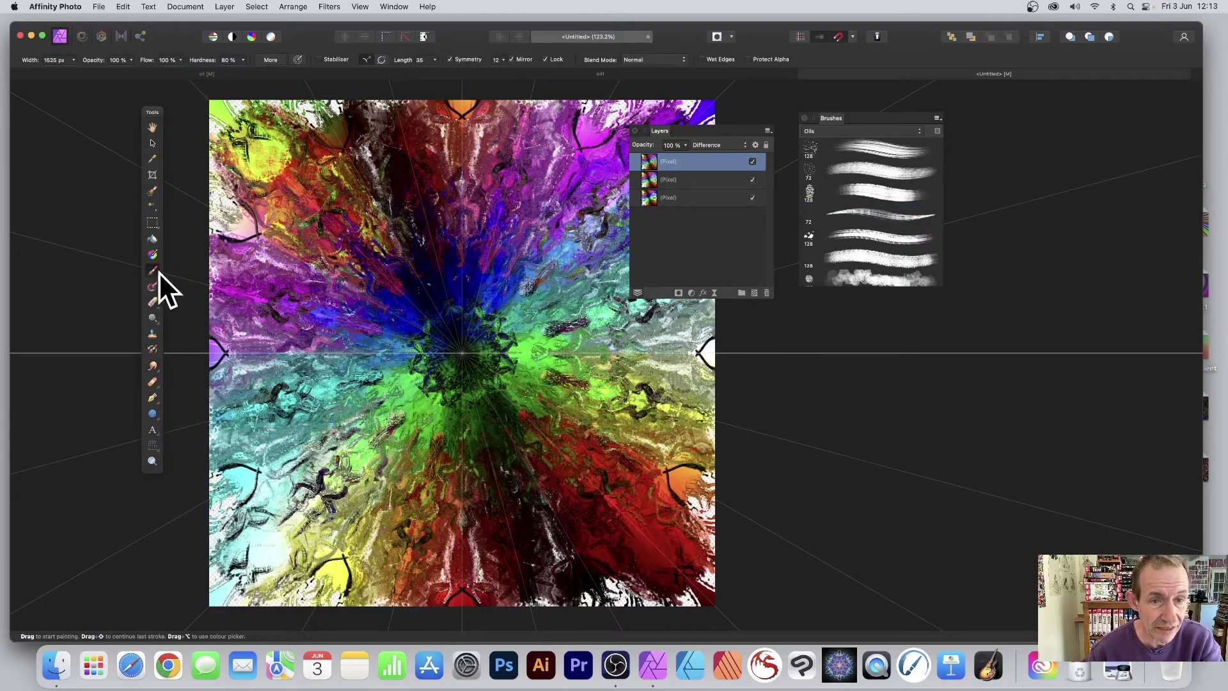
pyautogui.click(858, 168)
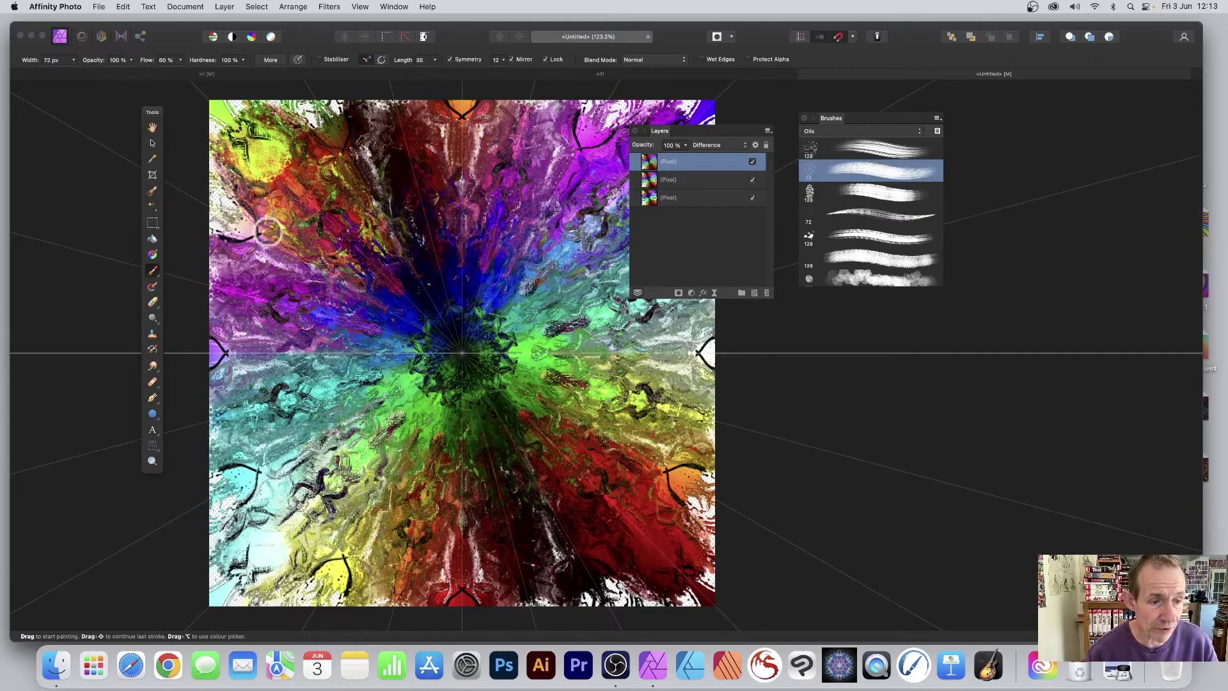
pyautogui.moveTo(537, 334)
pyautogui.mouseDown()
pyautogui.moveTo(501, 342)
pyautogui.moveTo(518, 330)
pyautogui.moveTo(506, 267)
pyautogui.mouseUp()
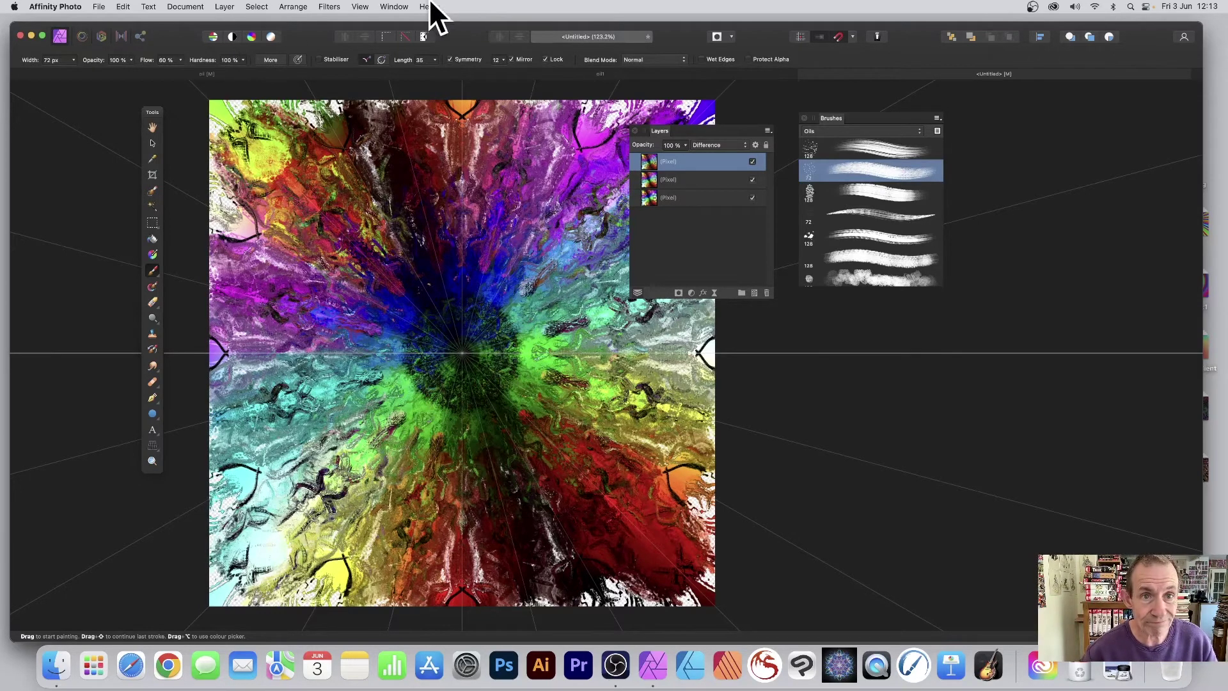
# Show the Colour panel and paint mirrored light green dabs (RGB 144, 255, 144) in rings around the centre
pyautogui.click(362, 7)
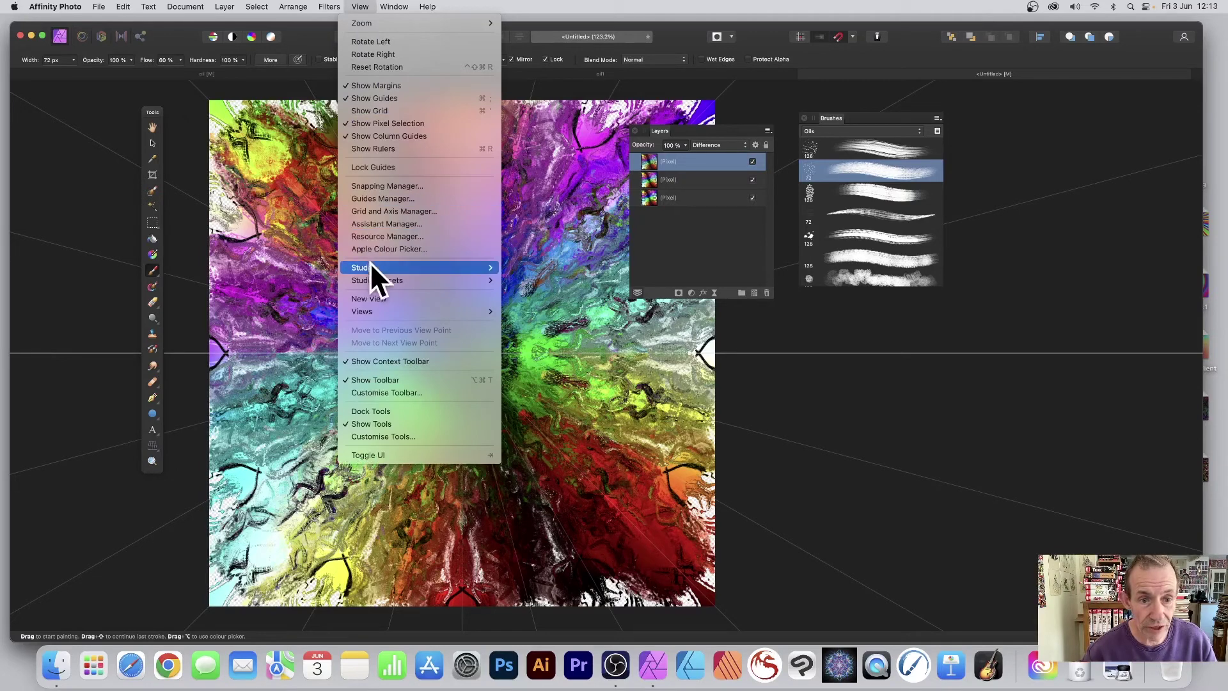
pyautogui.moveTo(371, 266)
pyautogui.click(528, 317)
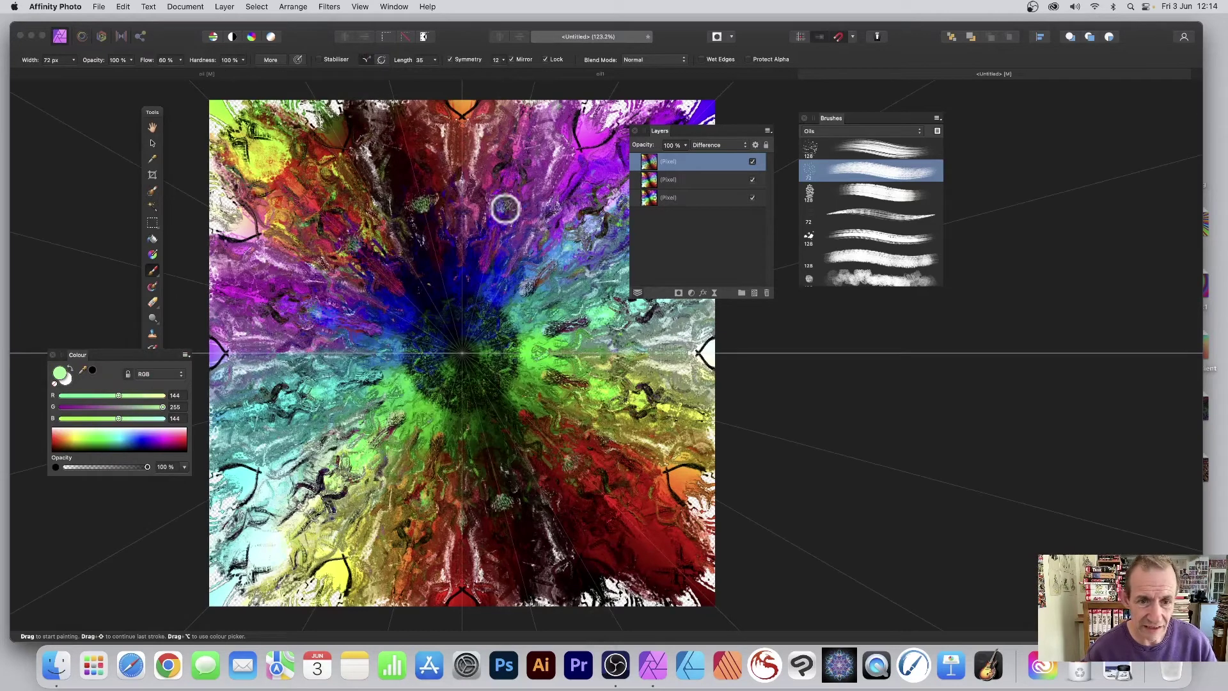
pyautogui.moveTo(451, 310)
pyautogui.mouseDown()
pyautogui.moveTo(467, 321)
pyautogui.moveTo(449, 313)
pyautogui.moveTo(455, 257)
pyautogui.moveTo(433, 241)
pyautogui.moveTo(451, 210)
pyautogui.moveTo(447, 173)
pyautogui.moveTo(435, 194)
pyautogui.moveTo(358, 145)
pyautogui.moveTo(351, 192)
pyautogui.mouseUp()
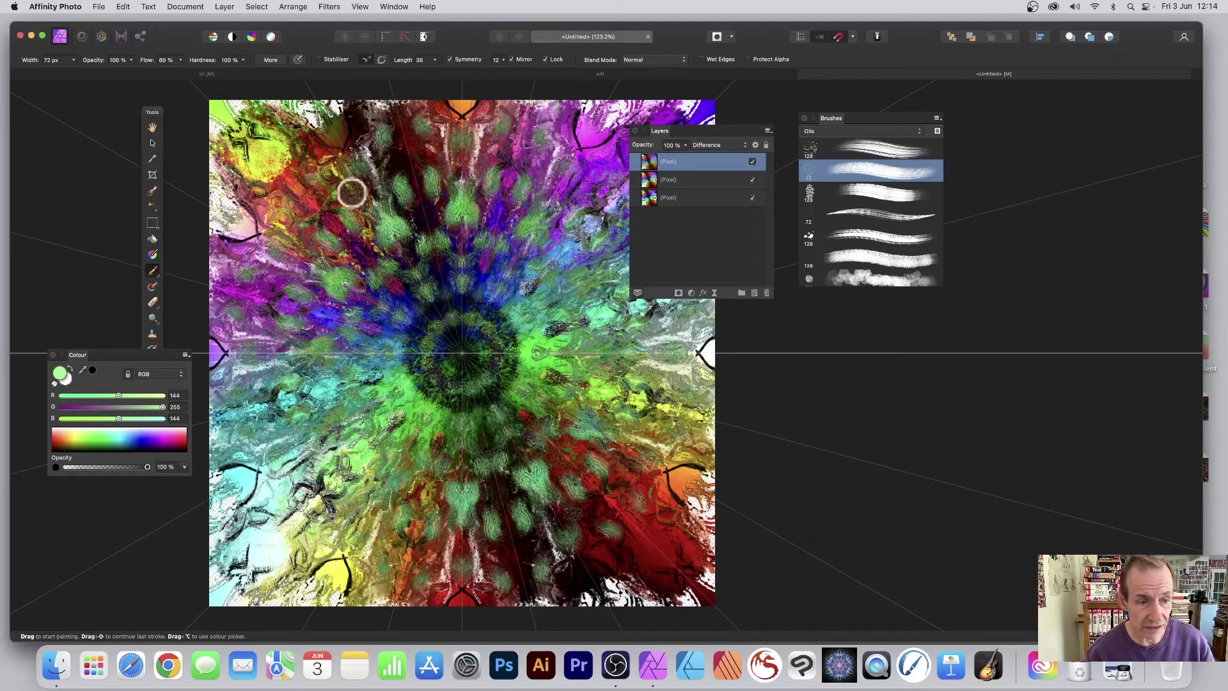
# Set the brush colour to pink (RGB 255, 149, 232) and paint mirrored dabs from the centre ring out to the corners
pyautogui.click(164, 433)
pyautogui.moveTo(406, 260)
pyautogui.mouseDown()
pyautogui.moveTo(455, 274)
pyautogui.moveTo(430, 214)
pyautogui.moveTo(443, 164)
pyautogui.mouseUp()
pyautogui.moveTo(438, 126)
pyautogui.mouseDown()
pyautogui.moveTo(341, 158)
pyautogui.moveTo(312, 133)
pyautogui.moveTo(271, 132)
pyautogui.moveTo(301, 125)
pyautogui.moveTo(273, 129)
pyautogui.moveTo(289, 158)
pyautogui.moveTo(275, 168)
pyautogui.moveTo(249, 118)
pyautogui.moveTo(227, 134)
pyautogui.moveTo(246, 190)
pyautogui.moveTo(242, 229)
pyautogui.moveTo(224, 219)
pyautogui.moveTo(269, 241)
pyautogui.moveTo(334, 329)
pyautogui.moveTo(230, 354)
pyautogui.moveTo(284, 478)
pyautogui.mouseUp()
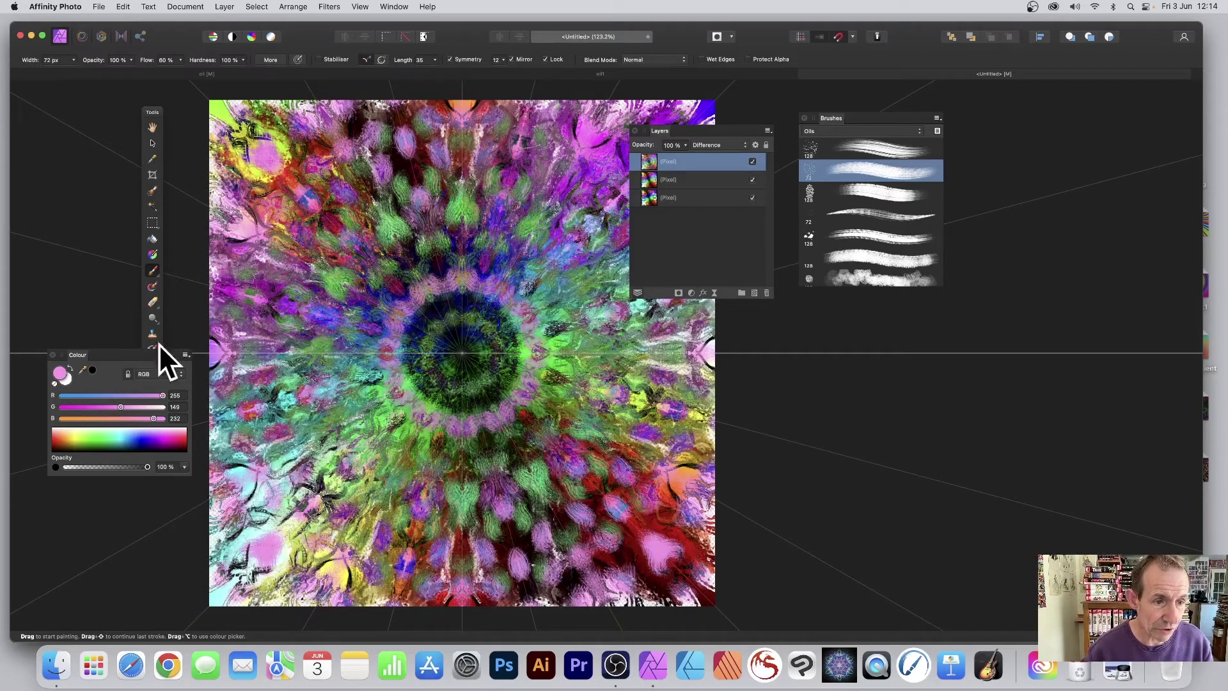
# Move the Colour panel clear of the tools and smudge the painted green and pink dabs with the thin 72 px Oils brush
pyautogui.moveTo(144, 355); pyautogui.dragTo(124, 437)
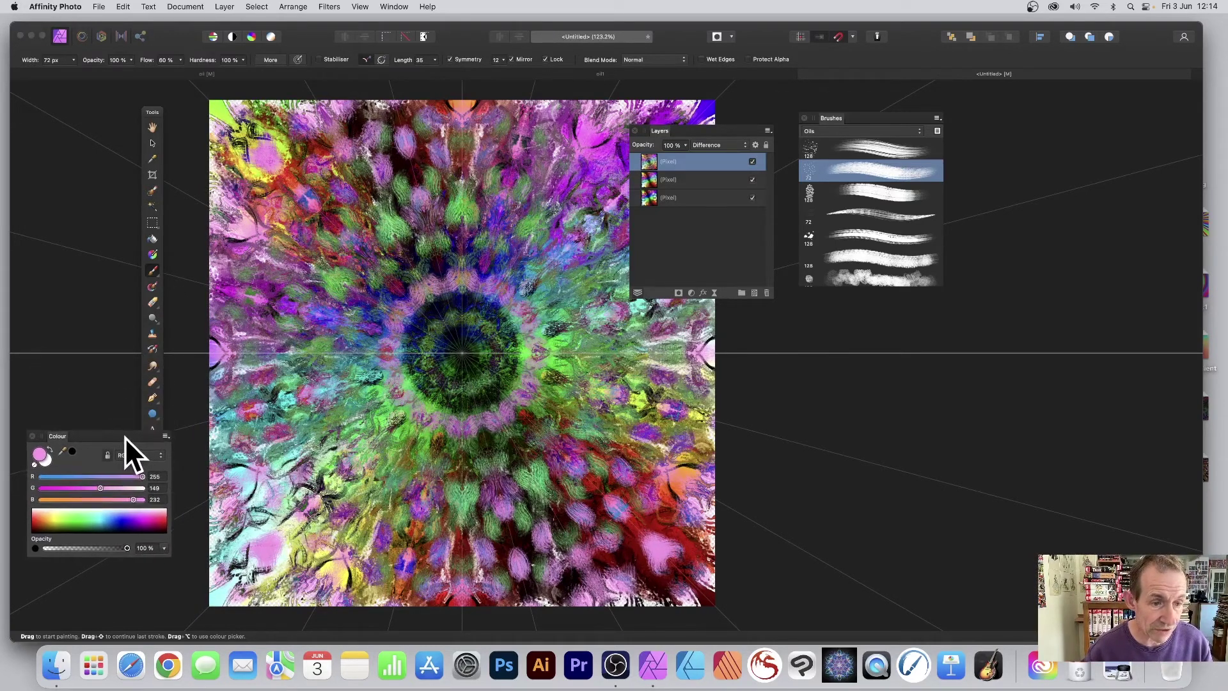
pyautogui.click(153, 364)
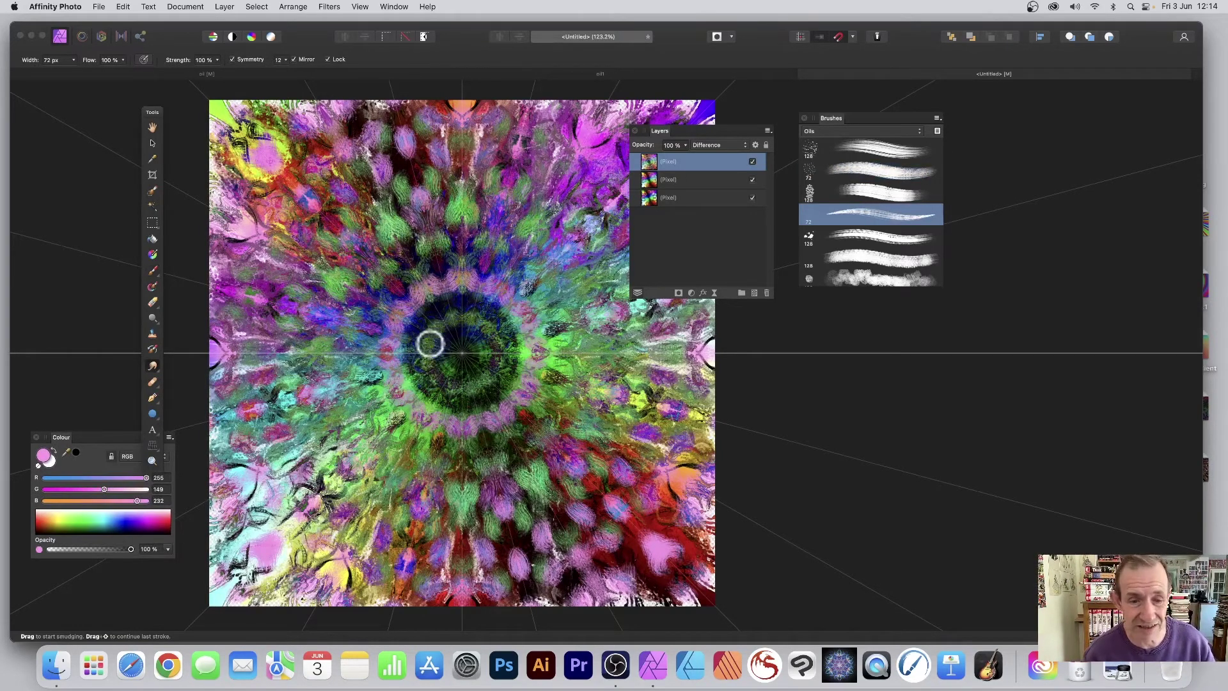
pyautogui.moveTo(381, 294); pyautogui.dragTo(437, 320)
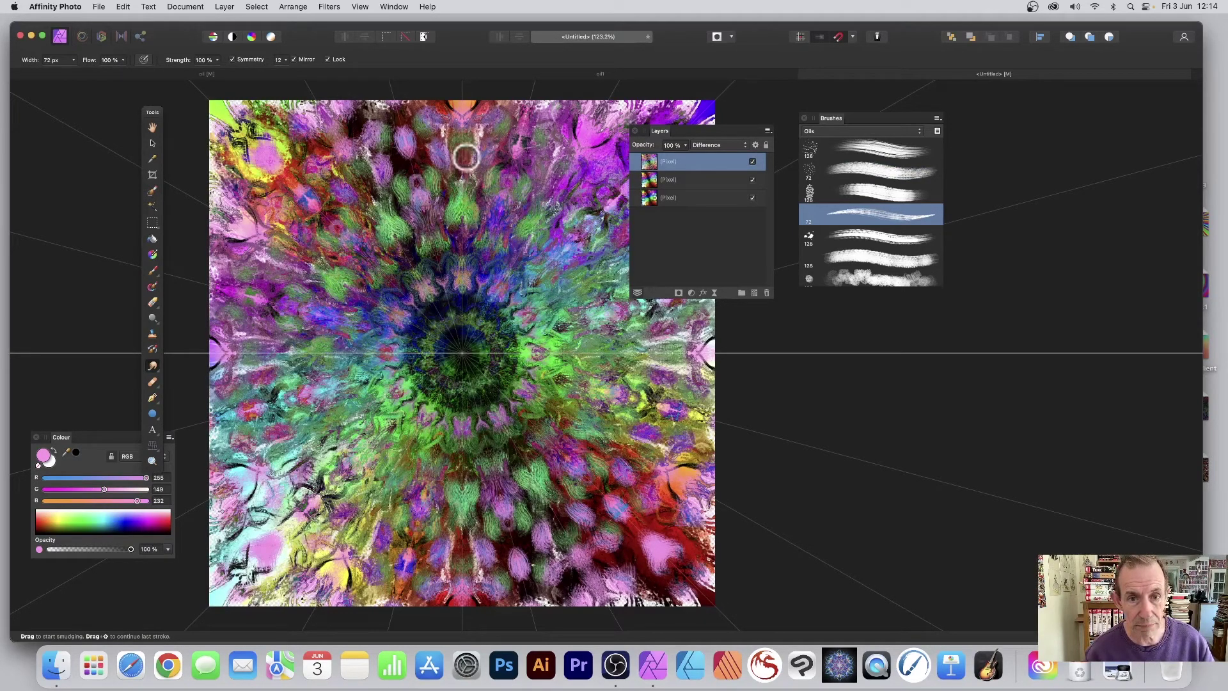
pyautogui.moveTo(466, 158)
pyautogui.mouseDown()
pyautogui.moveTo(480, 120)
pyautogui.moveTo(495, 159)
pyautogui.moveTo(481, 158)
pyautogui.moveTo(468, 117)
pyautogui.moveTo(500, 131)
pyautogui.moveTo(545, 121)
pyautogui.mouseUp()
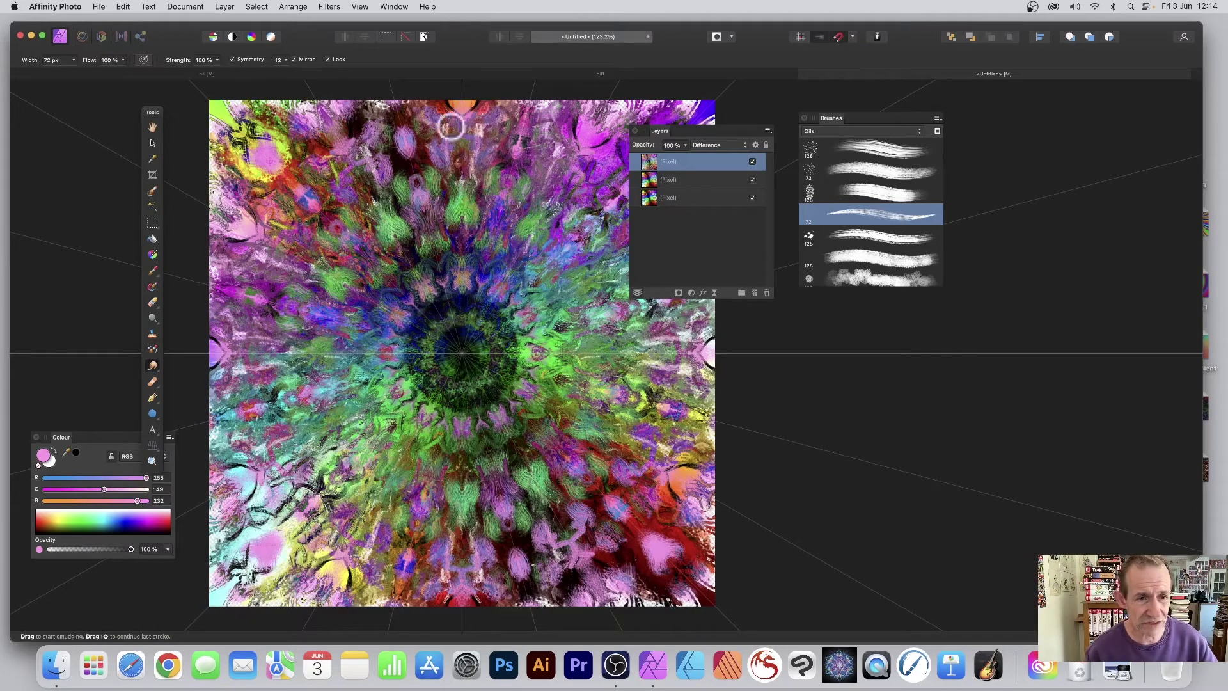
pyautogui.moveTo(288, 201)
pyautogui.mouseDown()
pyautogui.moveTo(263, 149)
pyautogui.moveTo(216, 113)
pyautogui.moveTo(260, 120)
pyautogui.moveTo(339, 192)
pyautogui.mouseUp()
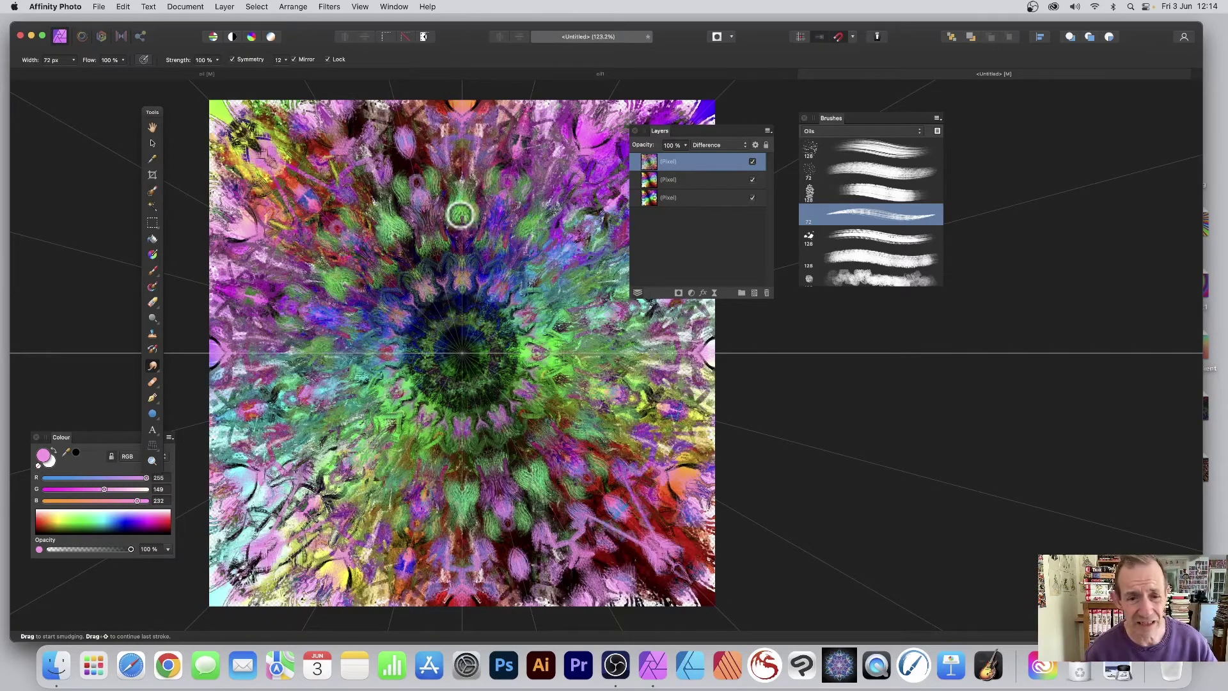
pyautogui.moveTo(420, 301)
pyautogui.mouseDown()
pyautogui.moveTo(449, 328)
pyautogui.moveTo(520, 350)
pyautogui.mouseUp()
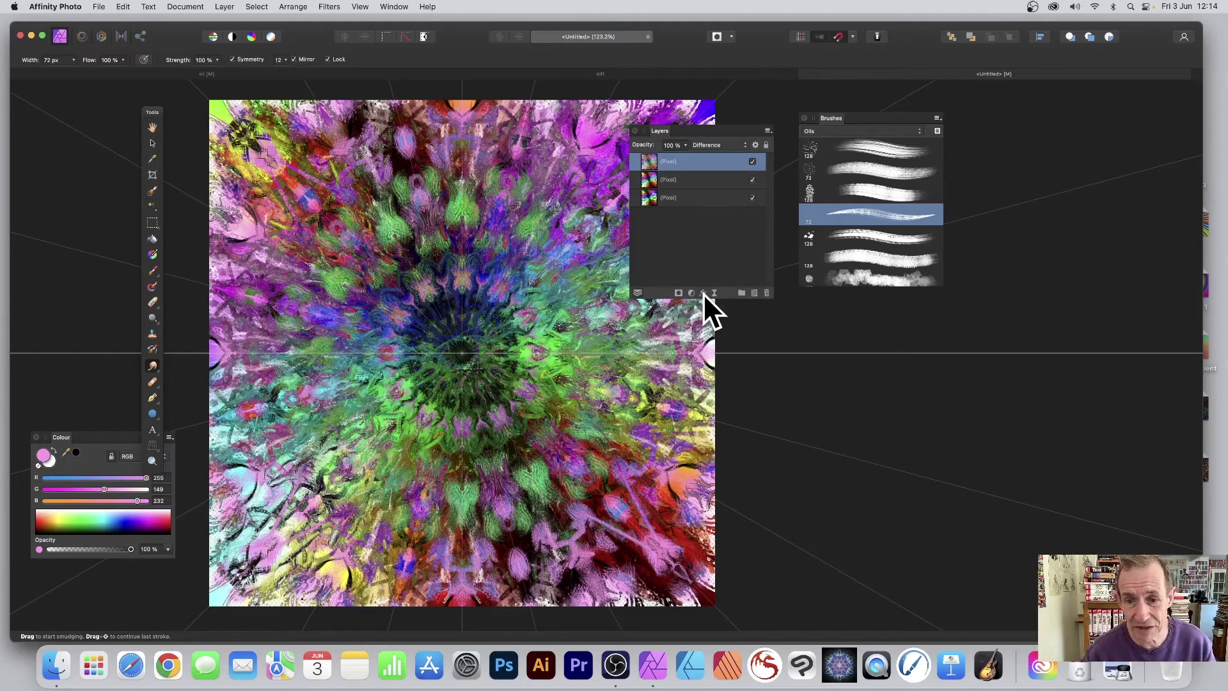
# Apply a 3D layer effect to the top pixel layer with a radius of 6.7 px
pyautogui.click(703, 293)
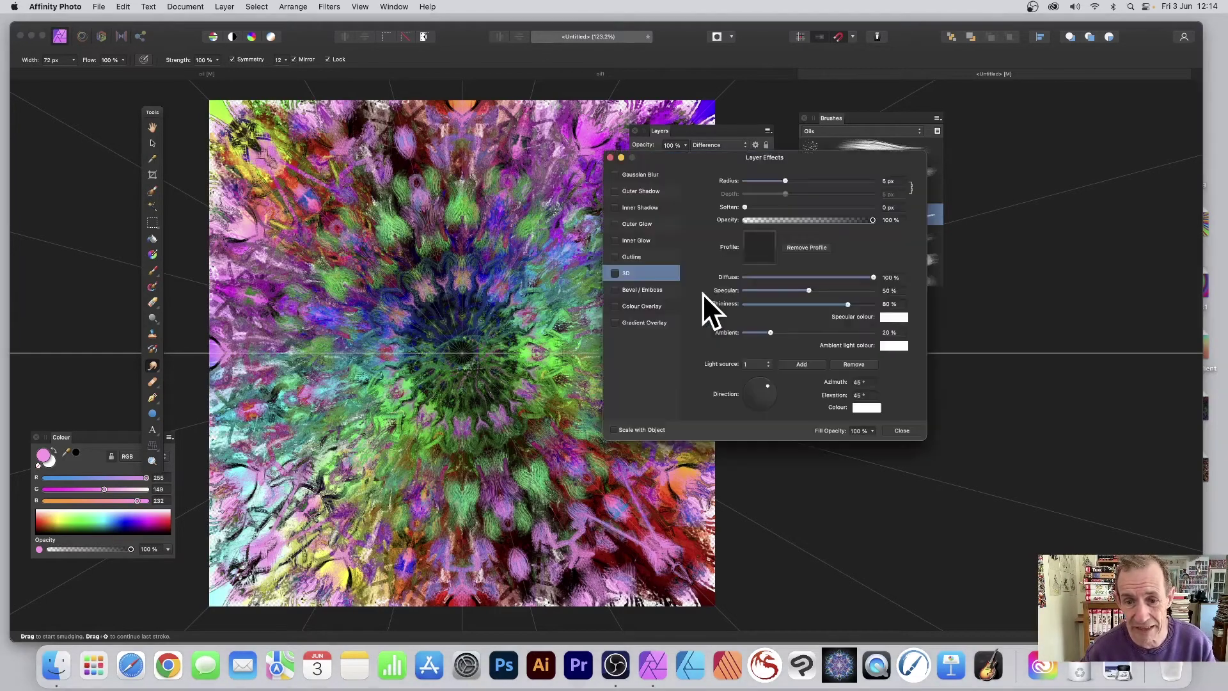
pyautogui.click(614, 273)
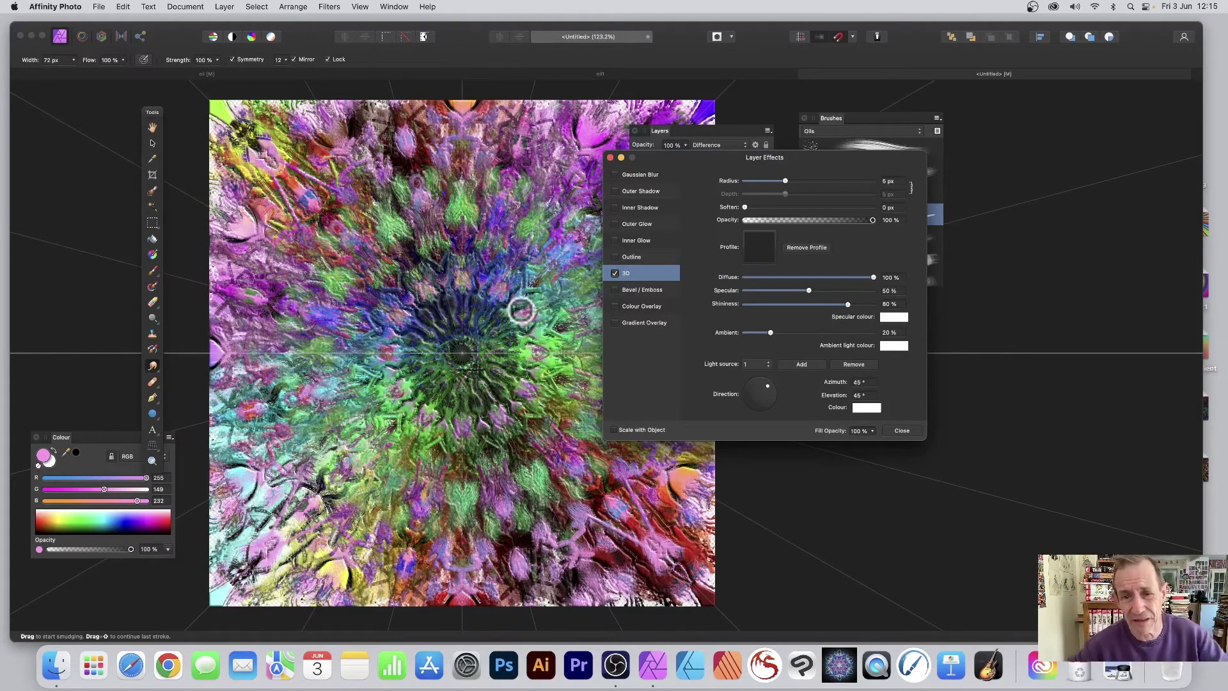
pyautogui.moveTo(787, 180); pyautogui.dragTo(790, 180)
# Give the 3D effect the concave standard profile and pull its lower middle point down slightly for a deeper curve
pyautogui.click(766, 247)
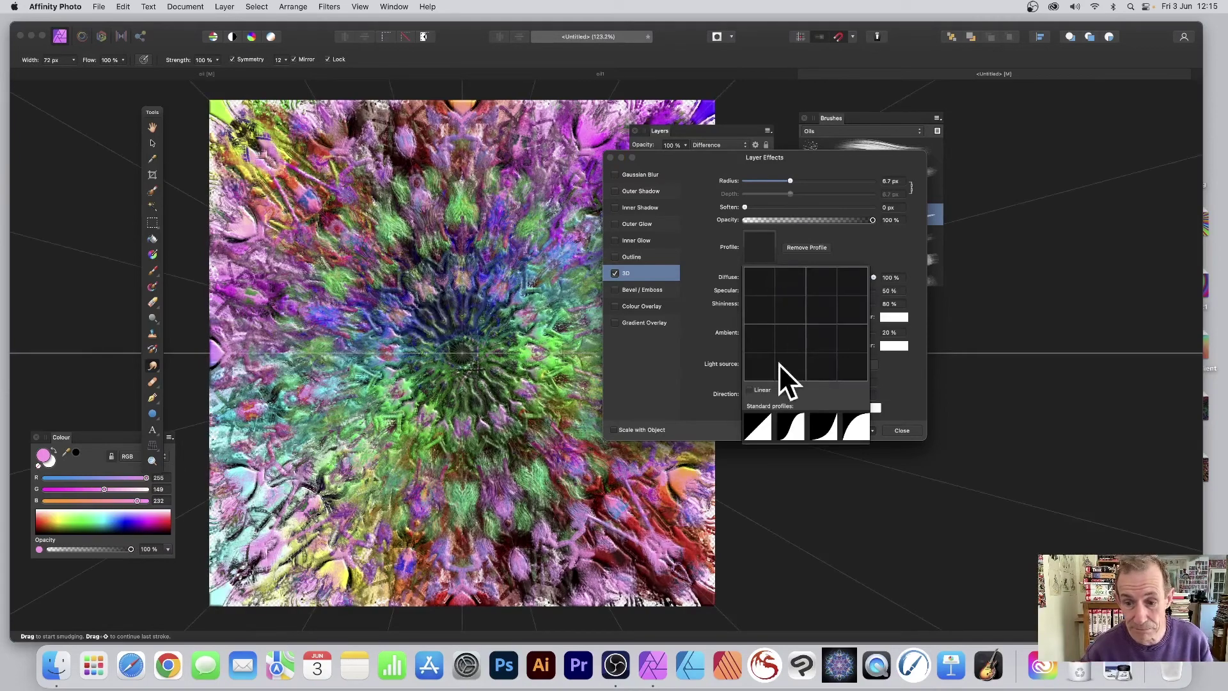
pyautogui.click(790, 419)
pyautogui.click(808, 421)
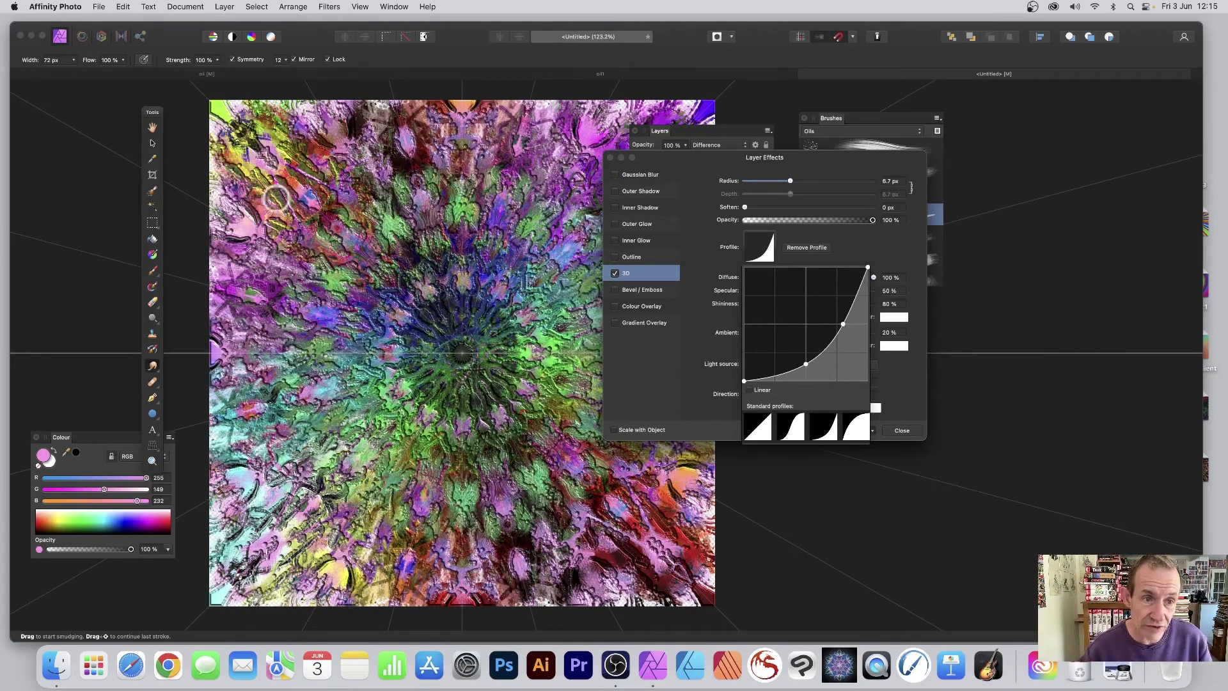
pyautogui.moveTo(804, 362); pyautogui.dragTo(795, 339)
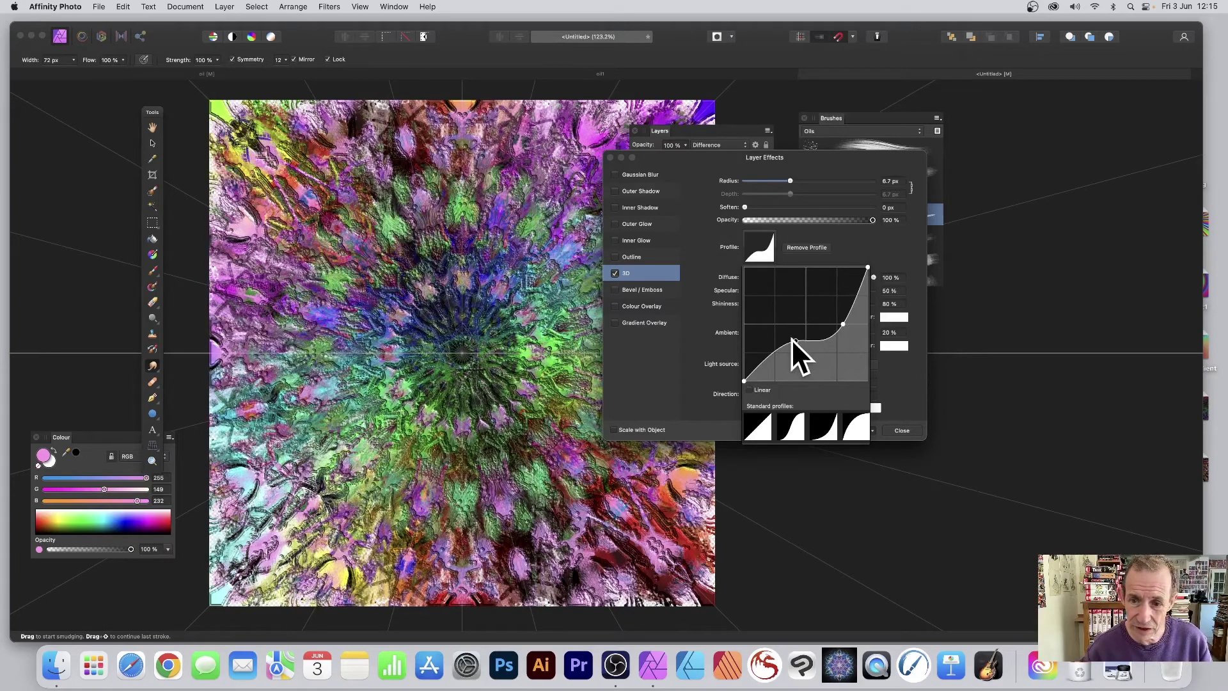
pyautogui.moveTo(795, 342); pyautogui.dragTo(811, 366)
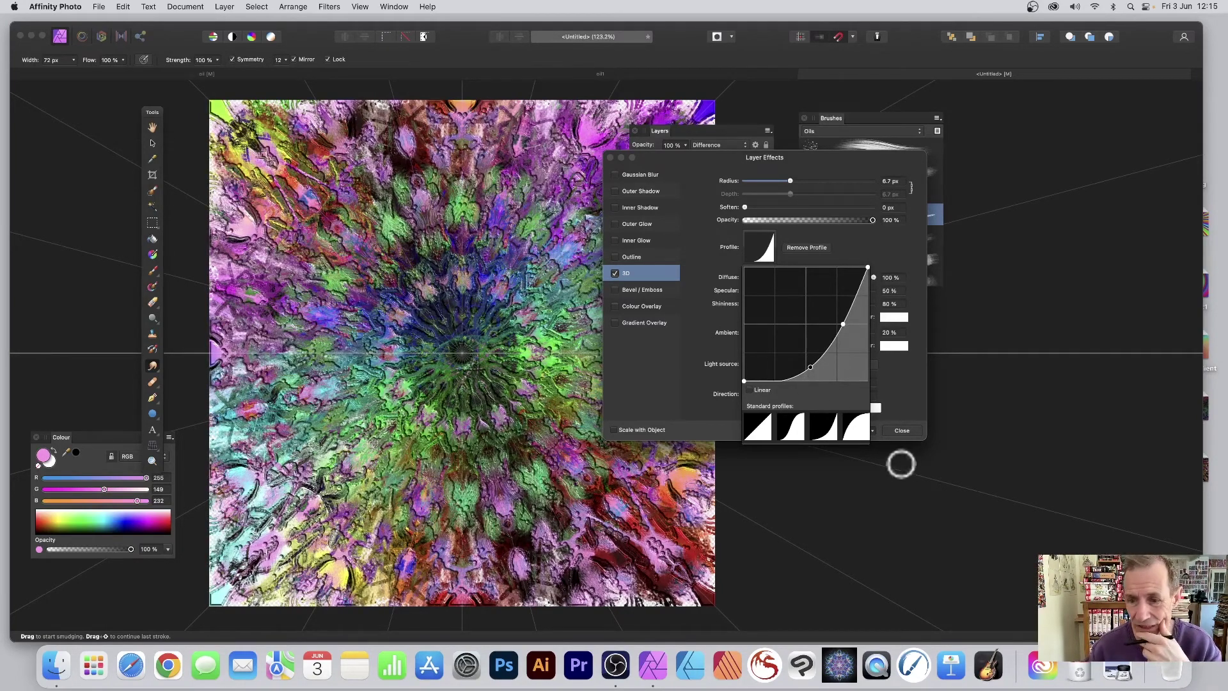
pyautogui.click(905, 431)
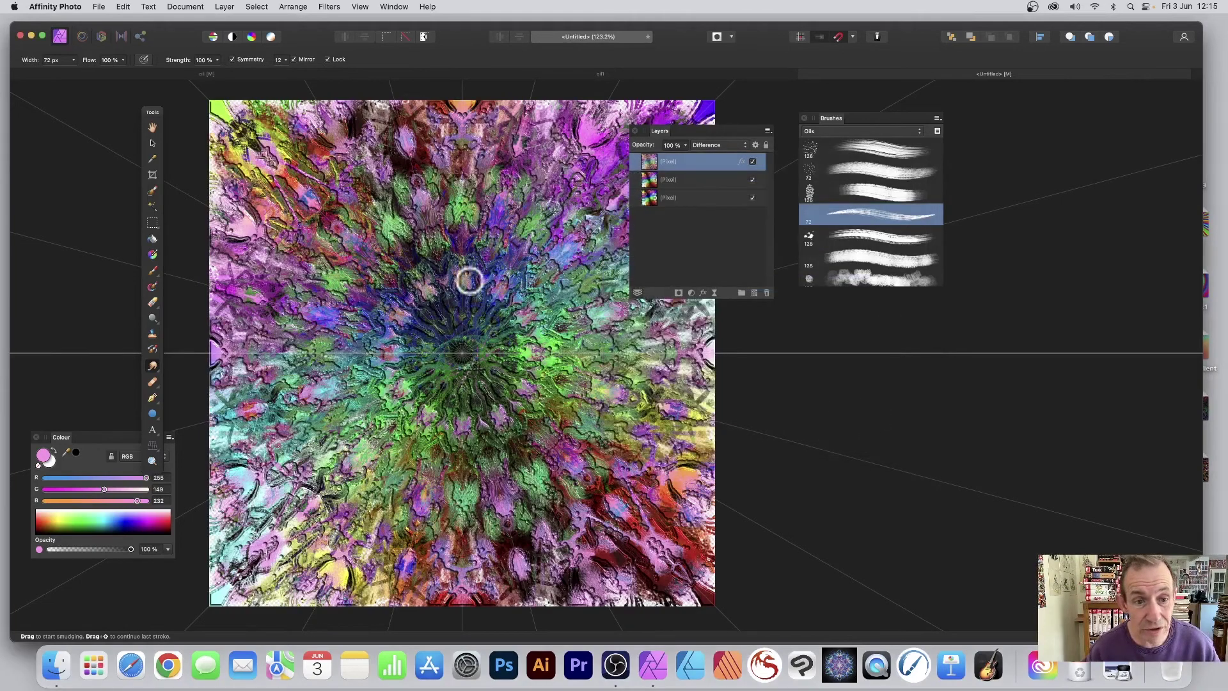
# Merge the visible layers into a new pixel layer and delete the three original layers beneath it
pyautogui.moveTo(364, 268)
pyautogui.mouseDown()
pyautogui.moveTo(334, 247)
pyautogui.moveTo(326, 219)
pyautogui.moveTo(357, 206)
pyautogui.moveTo(309, 165)
pyautogui.moveTo(400, 149)
pyautogui.mouseUp()
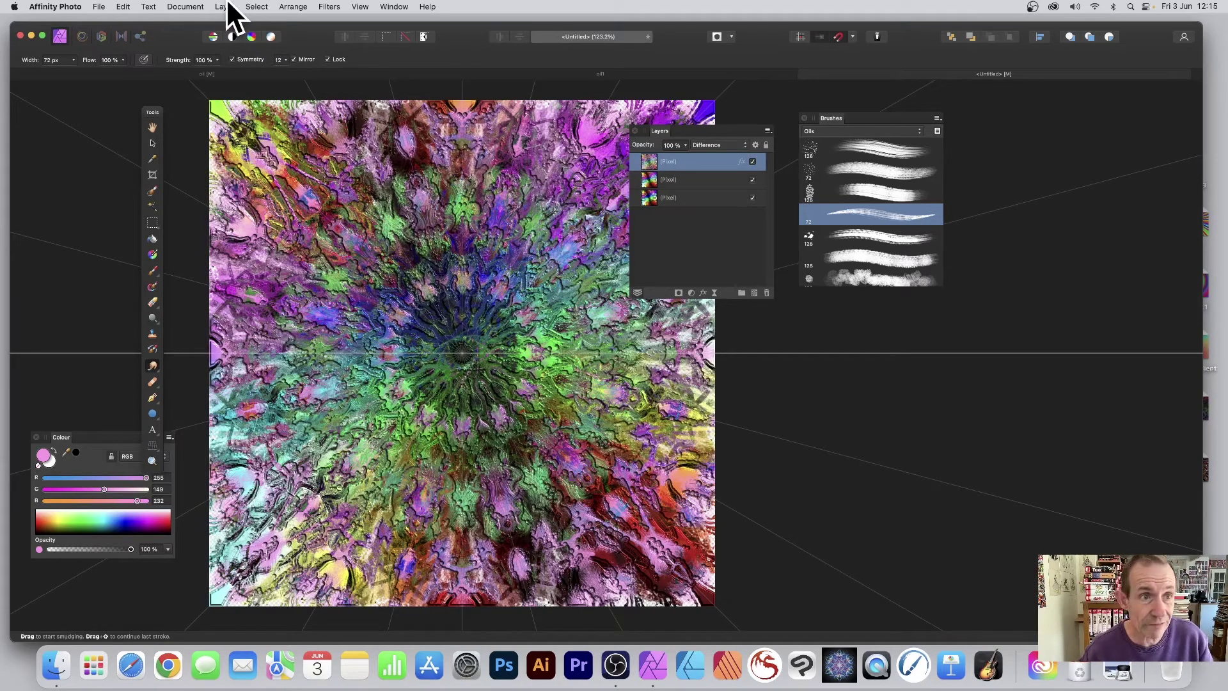
pyautogui.click(225, 7)
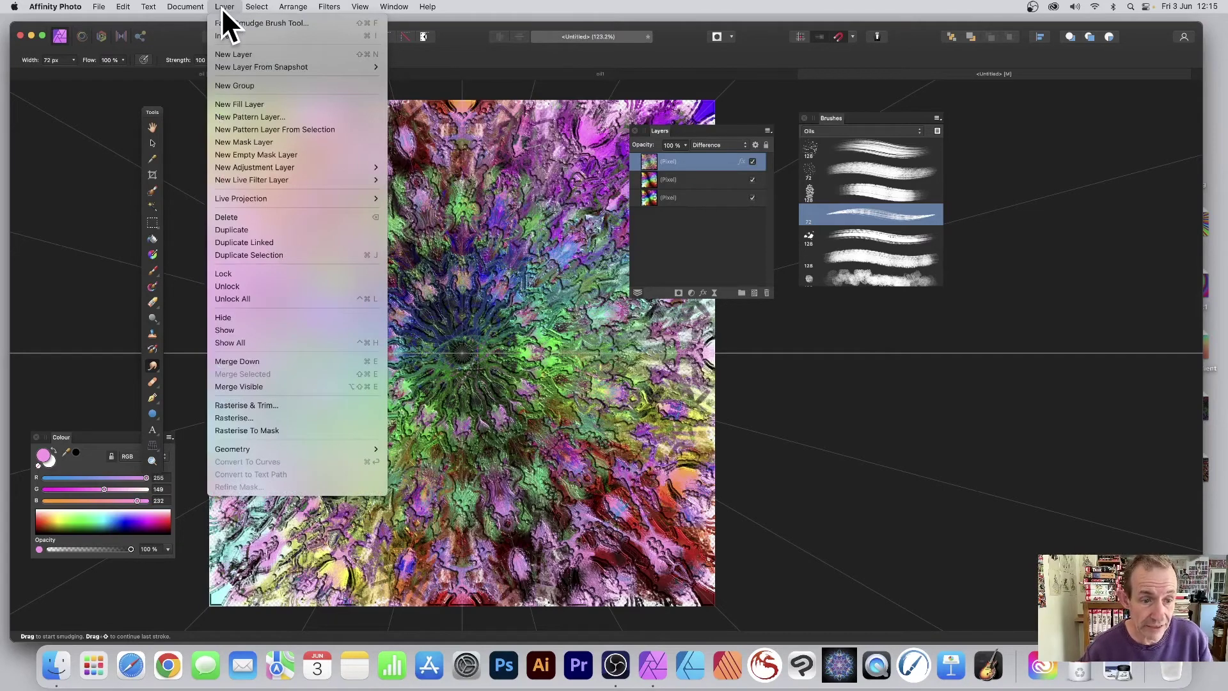
pyautogui.click(340, 385)
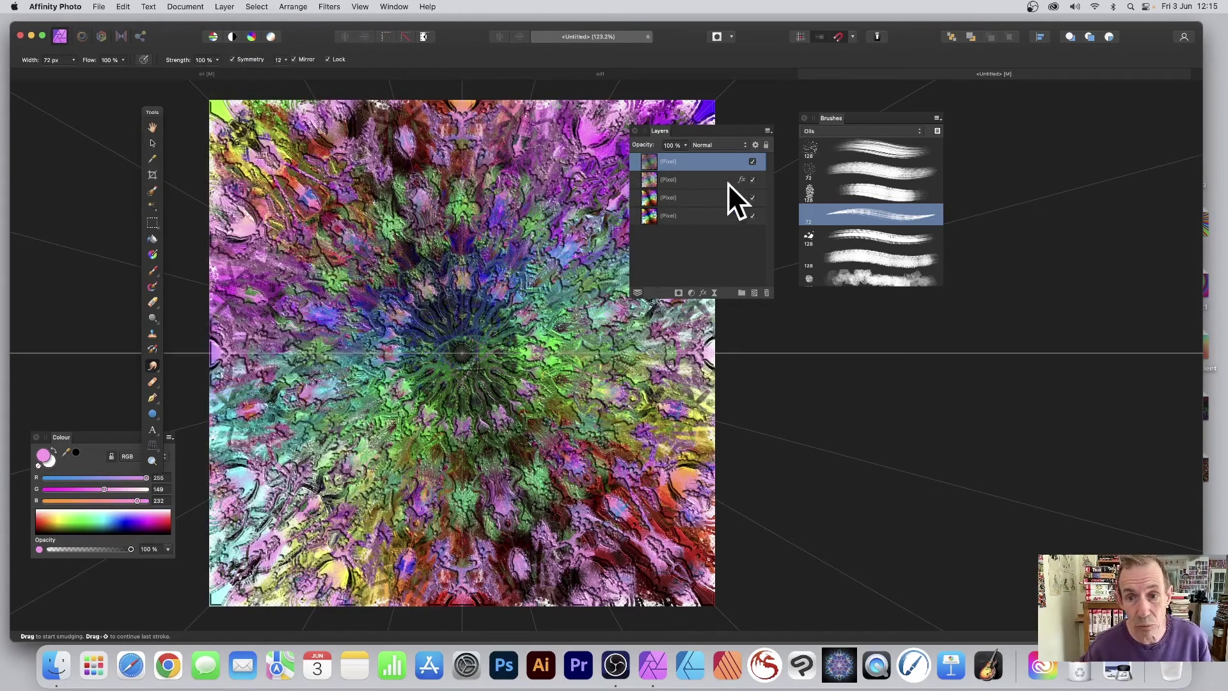
pyautogui.click(685, 179)
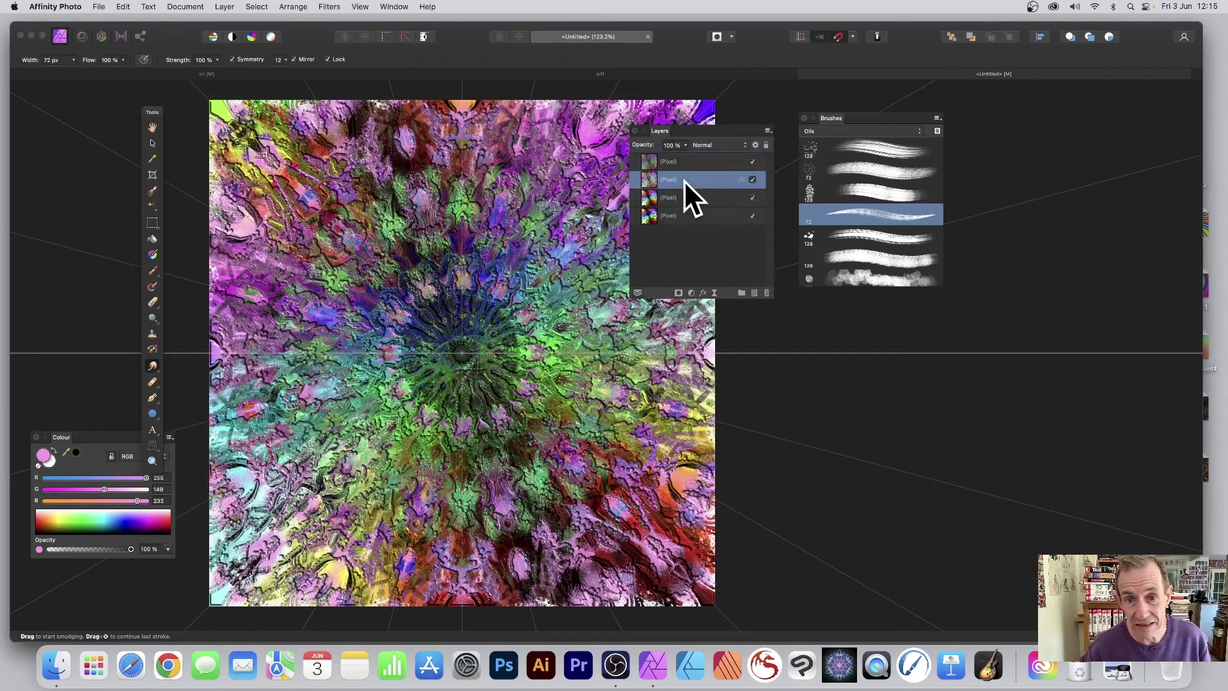
pyautogui.keyDown('shift'); pyautogui.click(671, 216); pyautogui.keyUp('shift')
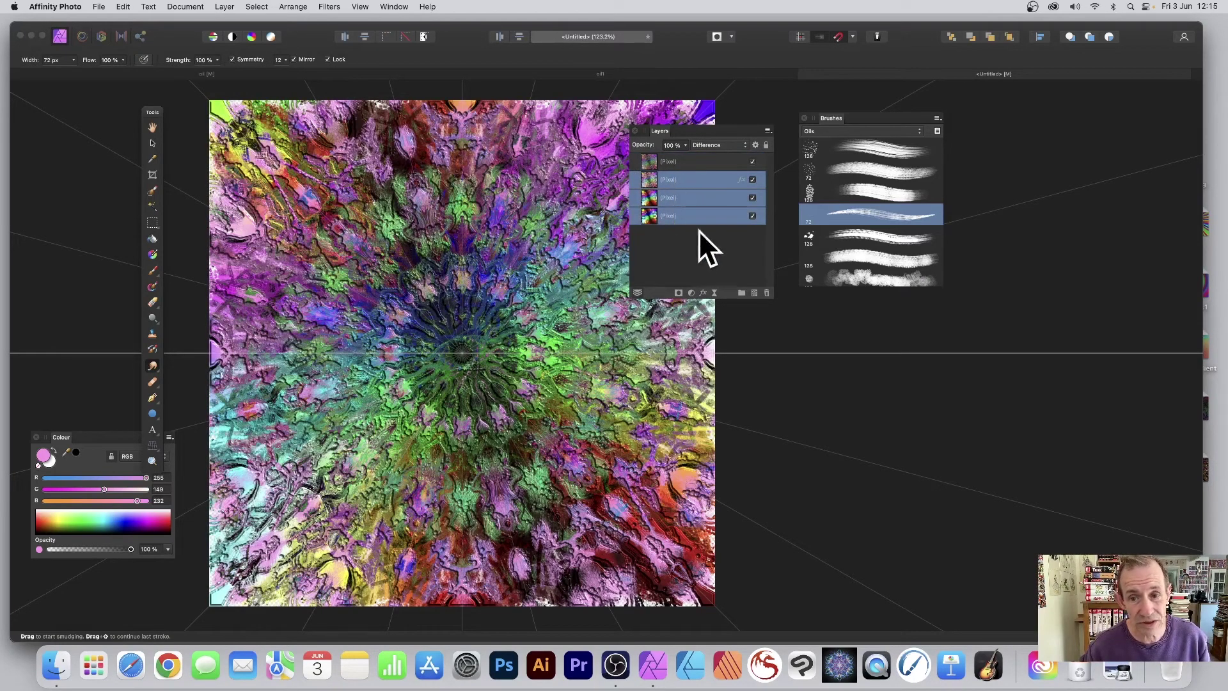
pyautogui.click(765, 292)
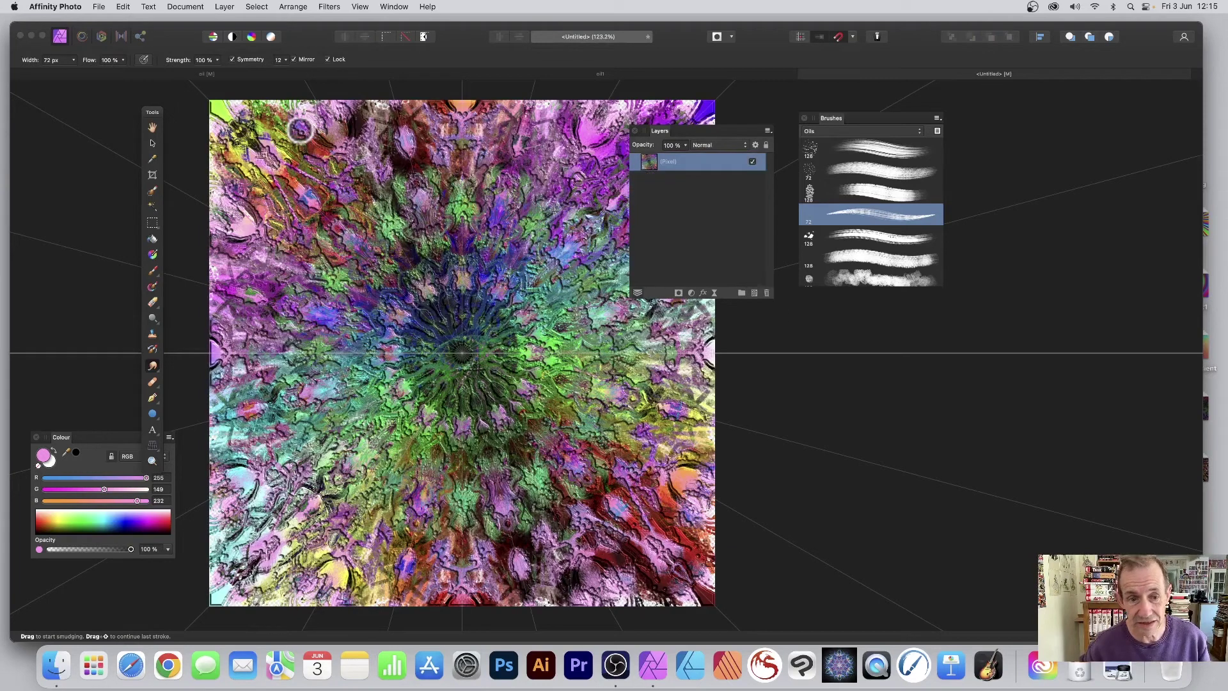
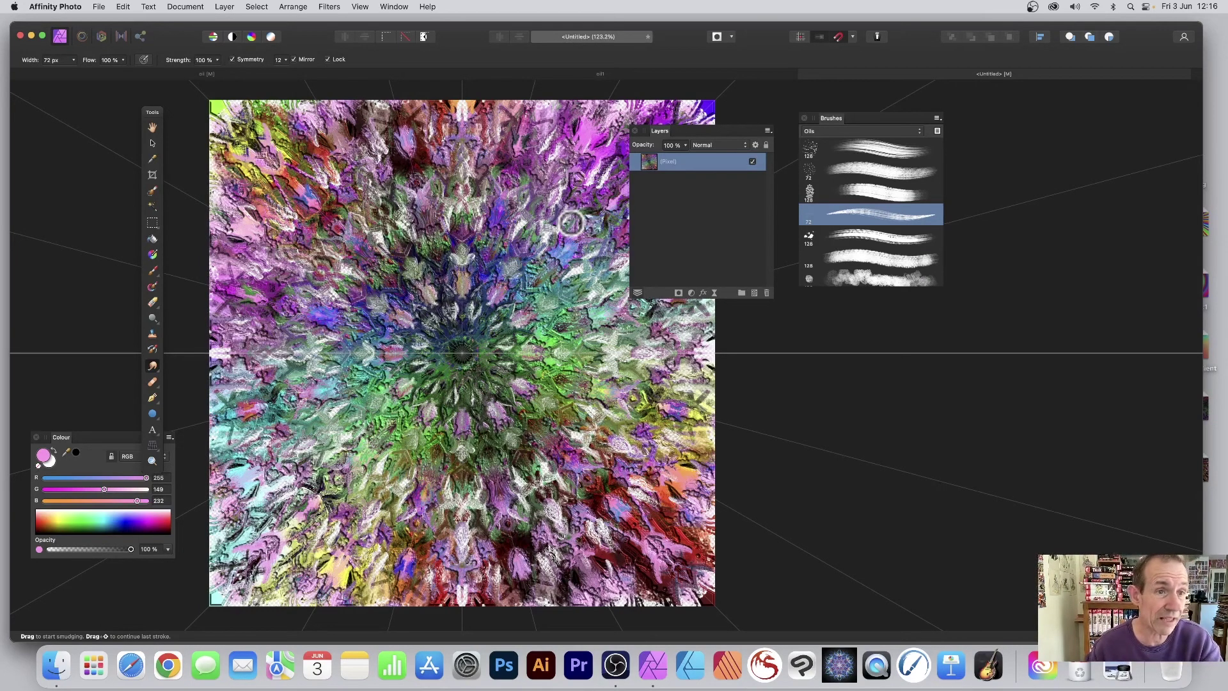
# Add a Levels adjustment above the merged layer with black level 13% and white level 78%
pyautogui.scroll(-1, 570, 222)
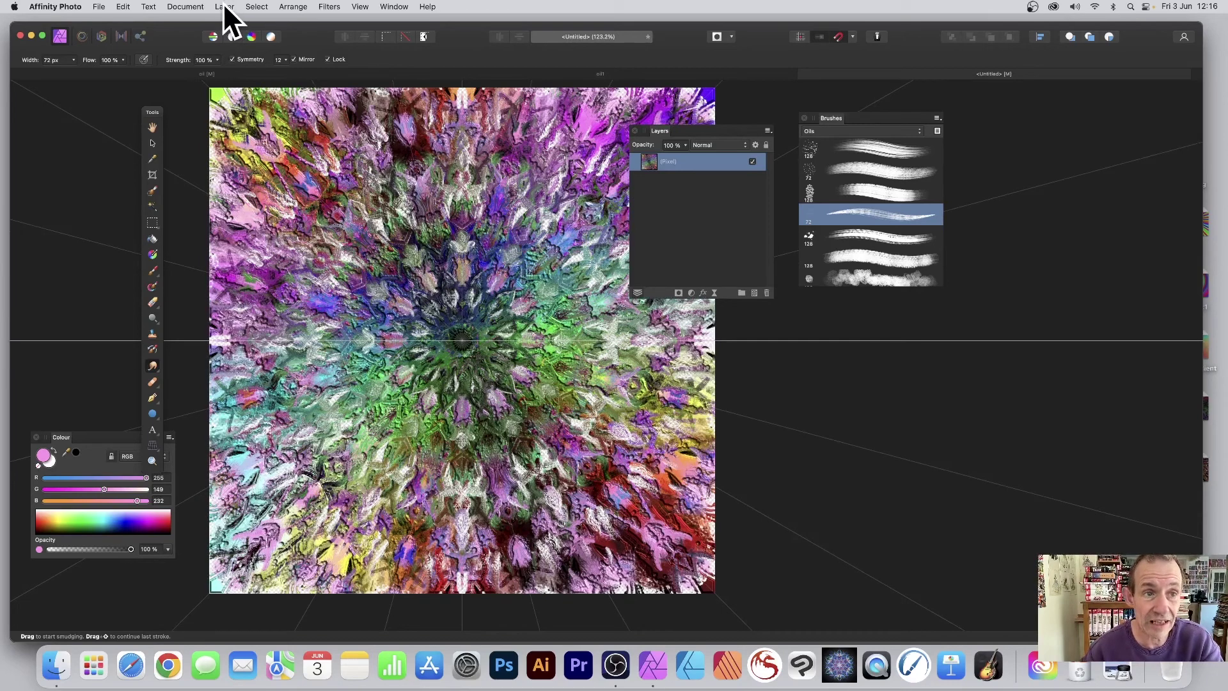
pyautogui.click(225, 7)
pyautogui.moveTo(263, 165)
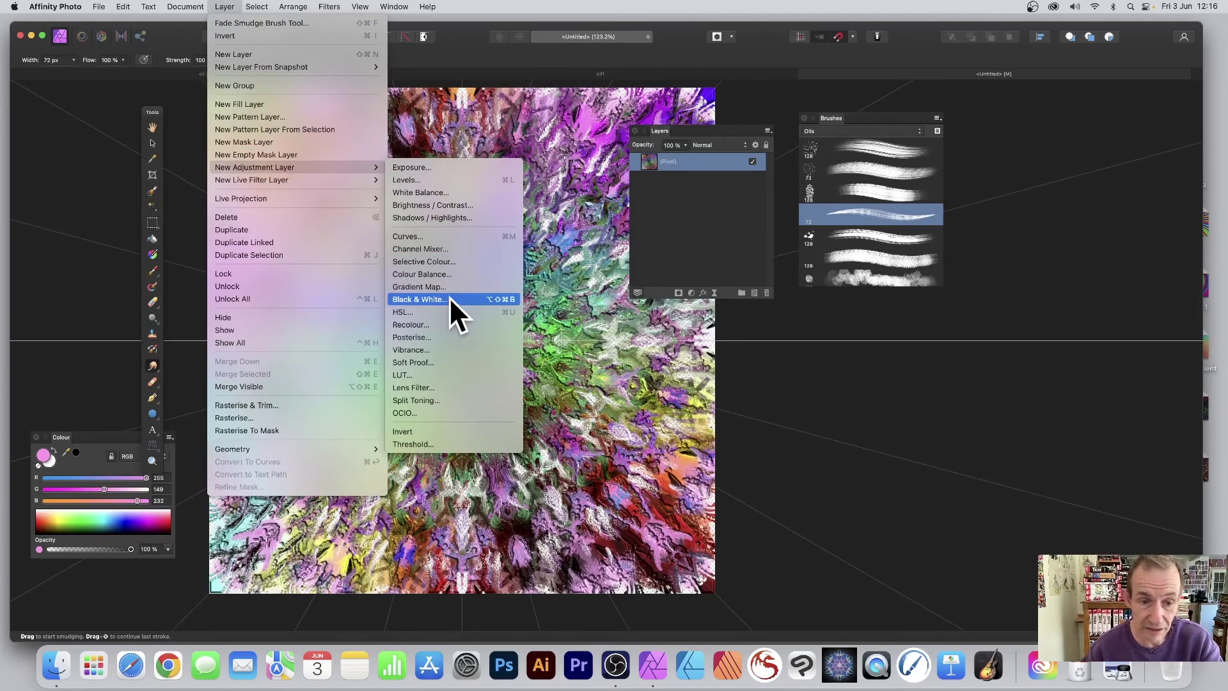
pyautogui.click(435, 180)
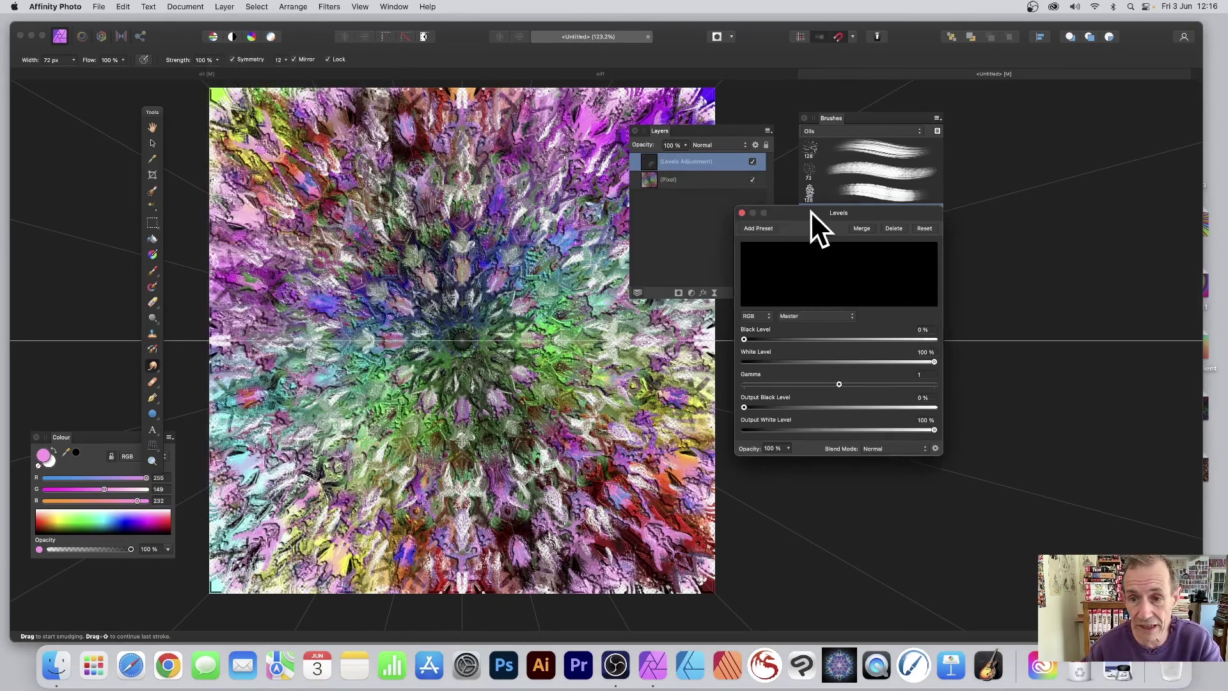
pyautogui.moveTo(814, 213)
pyautogui.mouseDown()
pyautogui.moveTo(471, 165)
pyautogui.moveTo(678, 162)
pyautogui.mouseUp()
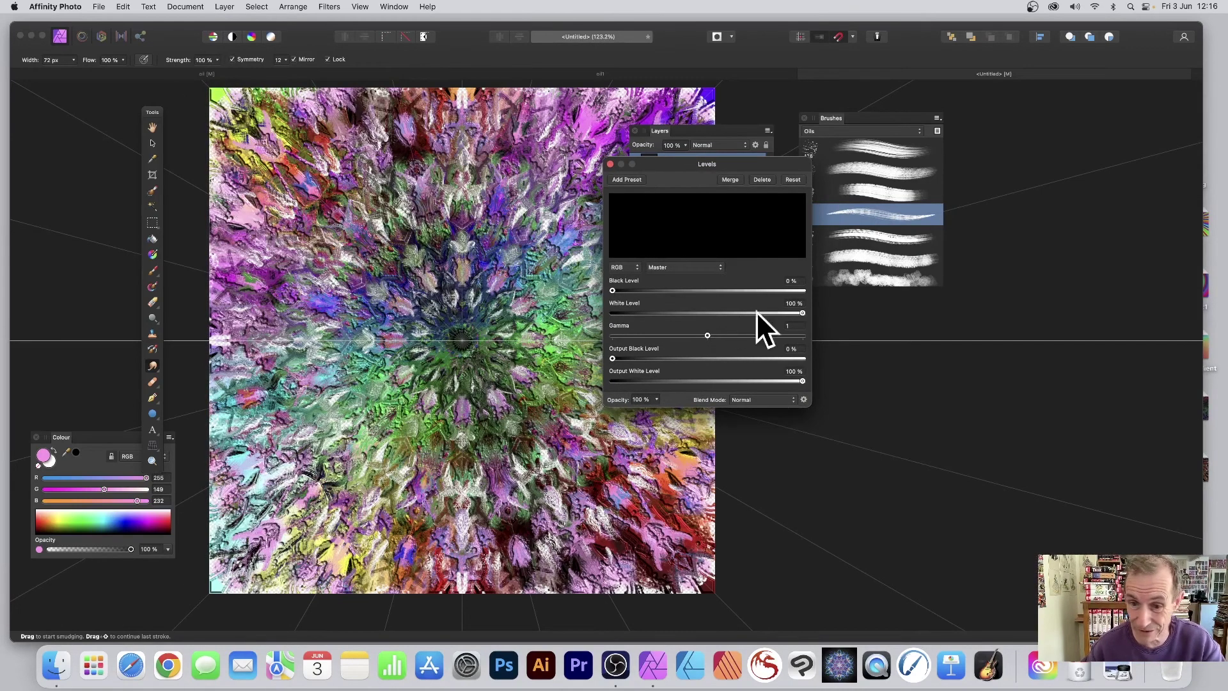
pyautogui.moveTo(802, 312); pyautogui.dragTo(760, 313)
pyautogui.moveTo(619, 288); pyautogui.dragTo(636, 288)
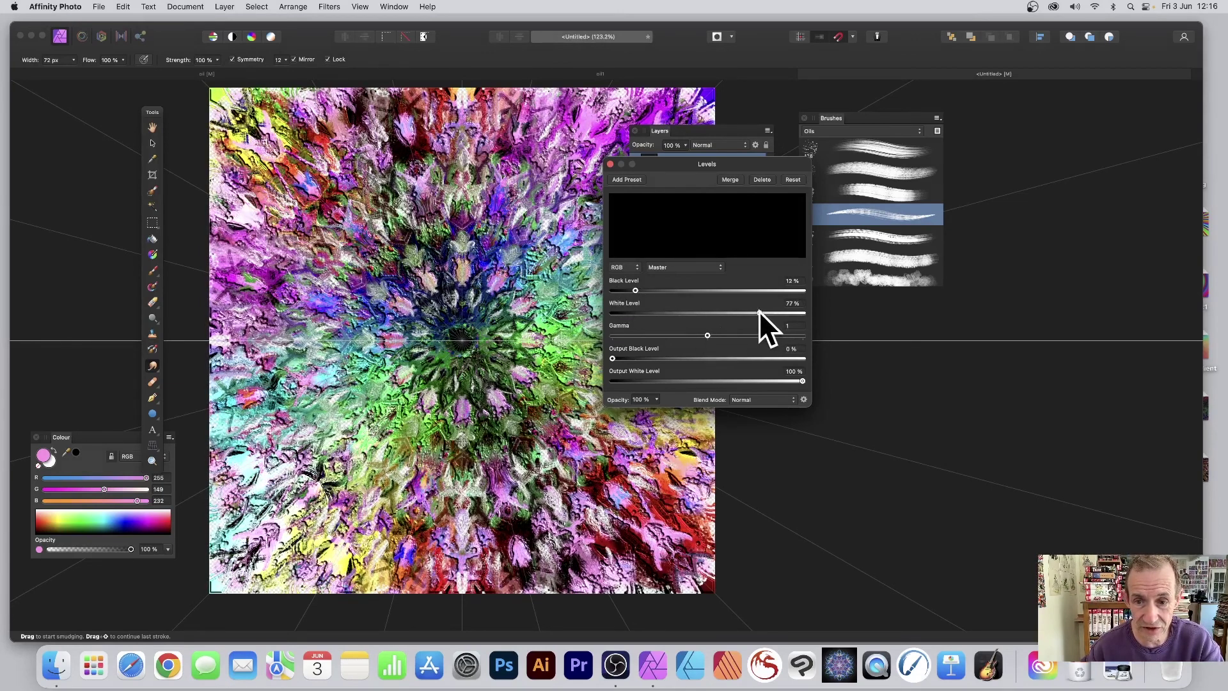
pyautogui.moveTo(757, 312); pyautogui.dragTo(761, 312)
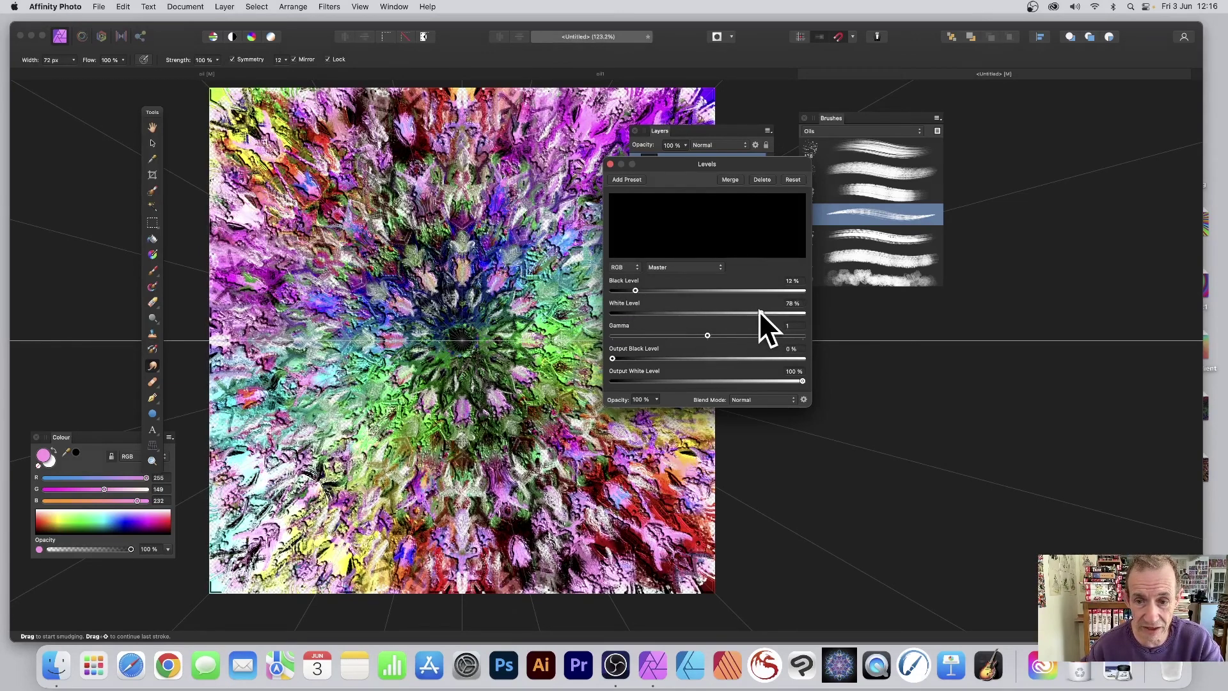
pyautogui.click(610, 164)
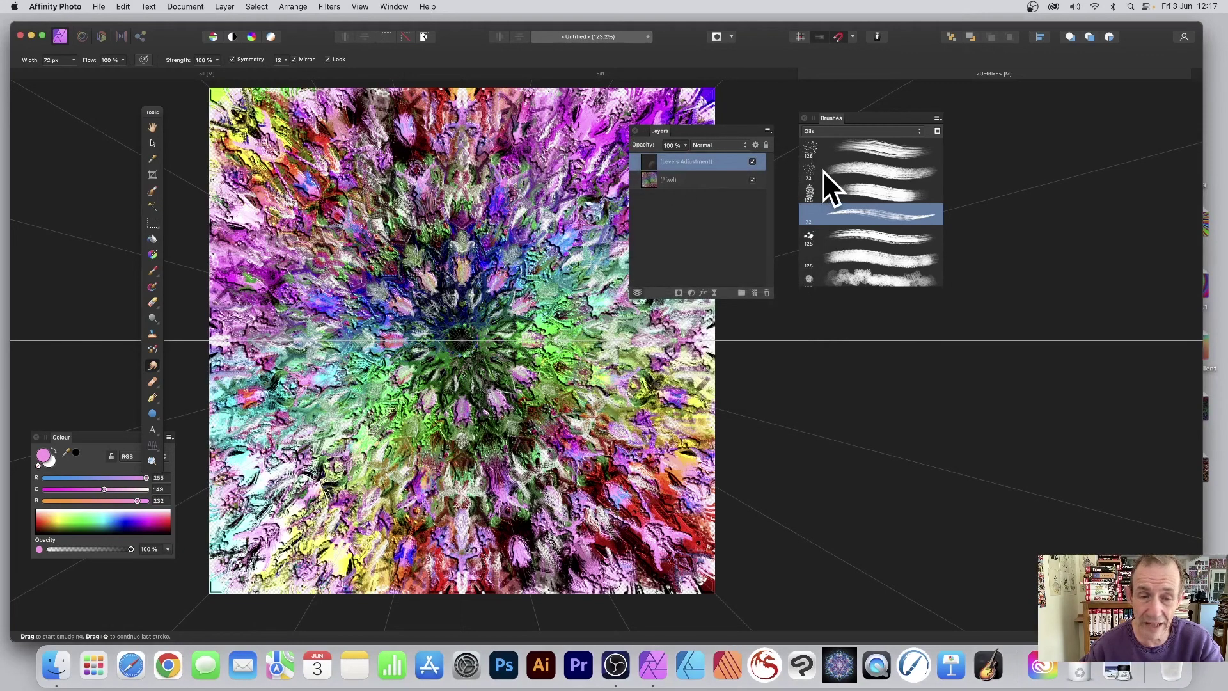